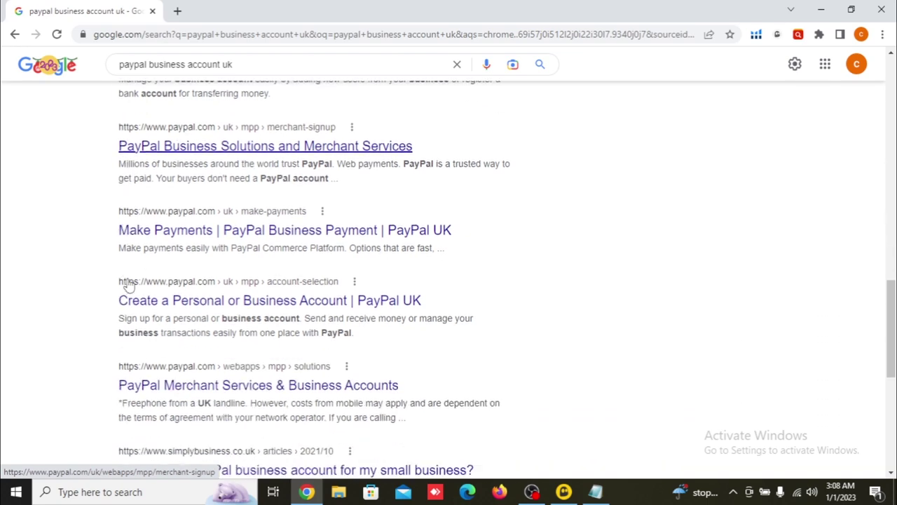
- Look through the search results and open PayPal UK's "PayPal for Business | Merchant Services" page
{"action": "scroll", "coordinate": [52, 283], "scroll_direction": "up", "scroll_amount": 3}
{"action": "scroll", "coordinate": [52, 283], "scroll_direction": "up", "scroll_amount": 5}
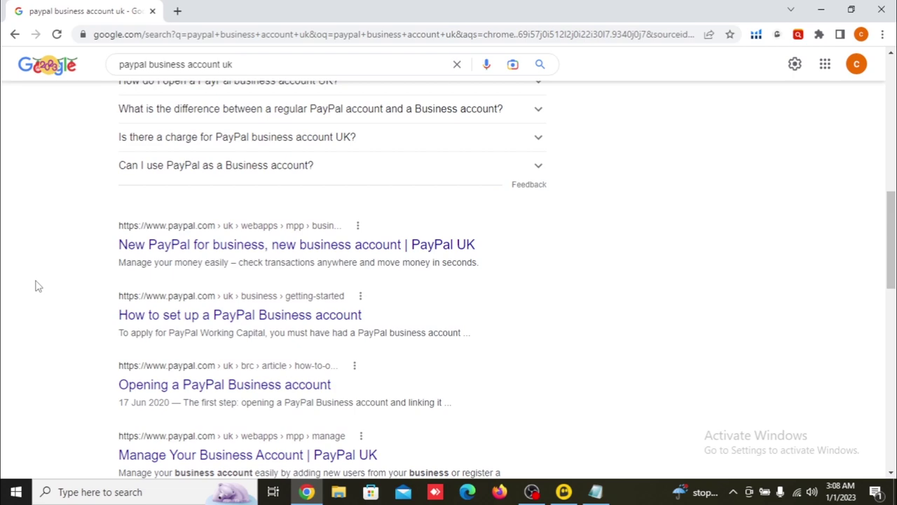
{"action": "scroll", "coordinate": [39, 286], "scroll_direction": "up", "scroll_amount": 10}
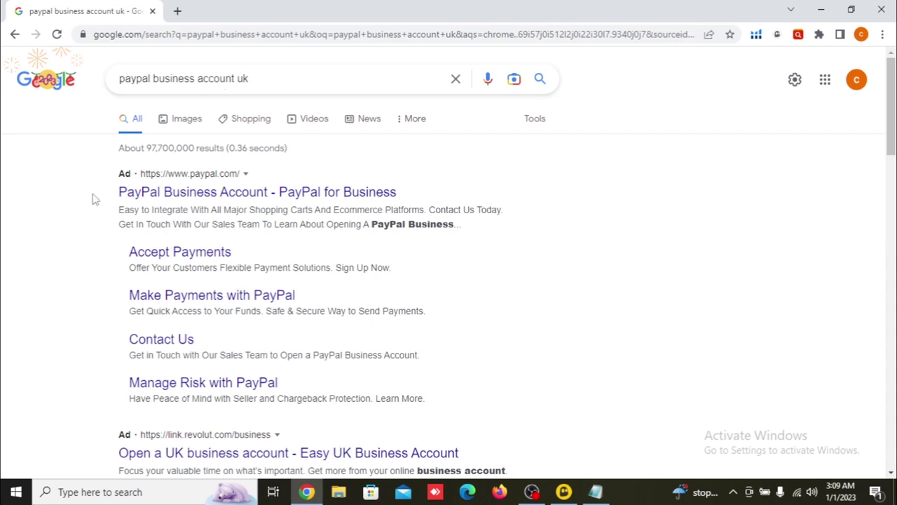
{"action": "scroll", "coordinate": [67, 218], "scroll_direction": "down", "scroll_amount": 5}
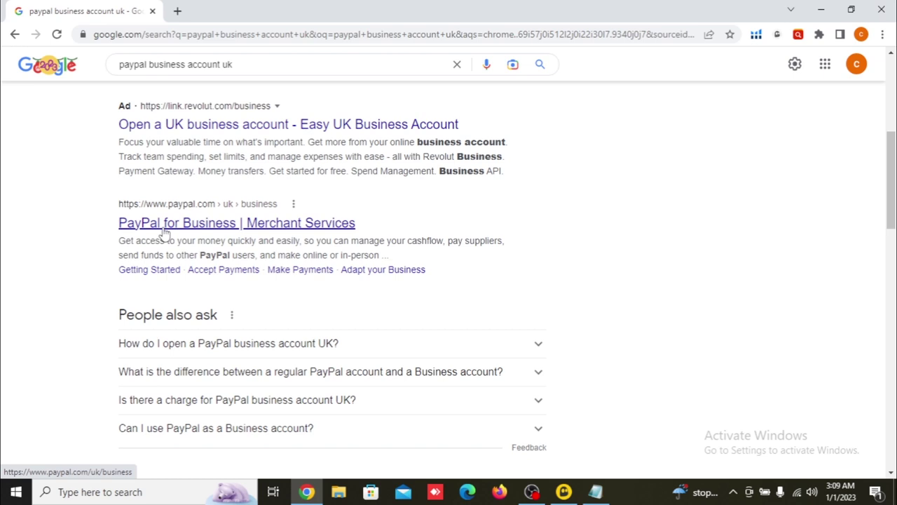
{"action": "left_click", "coordinate": [165, 231]}
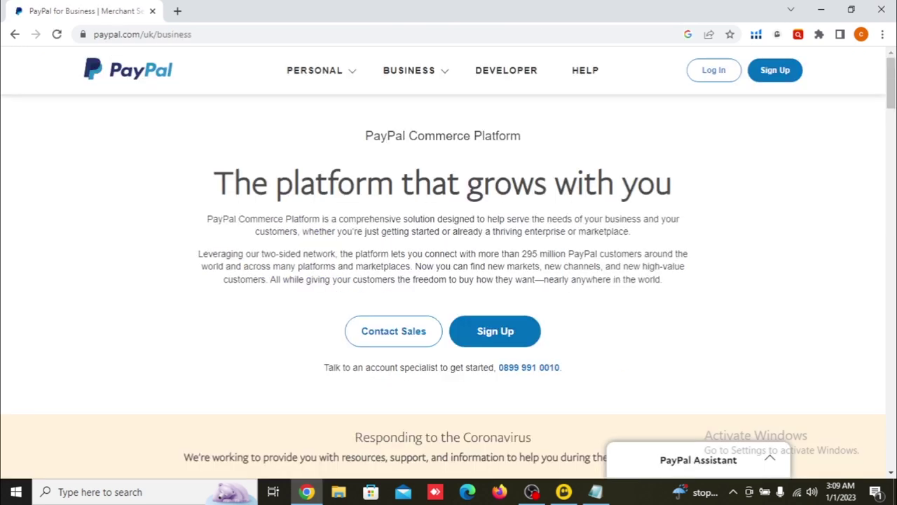
- Start signing up for PayPal, choose Business Account as the account type, and proceed to the business sign-up form
{"action": "mouse_move", "coordinate": [651, 51]}
{"action": "left_mouse_down"}
{"action": "mouse_move", "coordinate": [656, 60]}
{"action": "mouse_move", "coordinate": [843, 99]}
{"action": "left_mouse_up"}
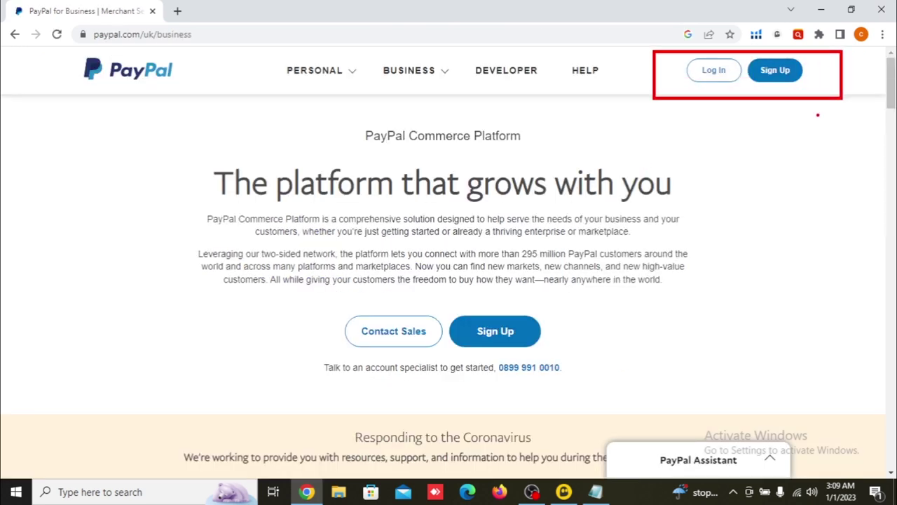
{"action": "mouse_move", "coordinate": [642, 67]}
{"action": "left_mouse_down"}
{"action": "mouse_move", "coordinate": [652, 80]}
{"action": "mouse_move", "coordinate": [687, 54]}
{"action": "left_mouse_up"}
{"action": "left_click_drag", "start_coordinate": [800, 68], "coordinate": [819, 63]}
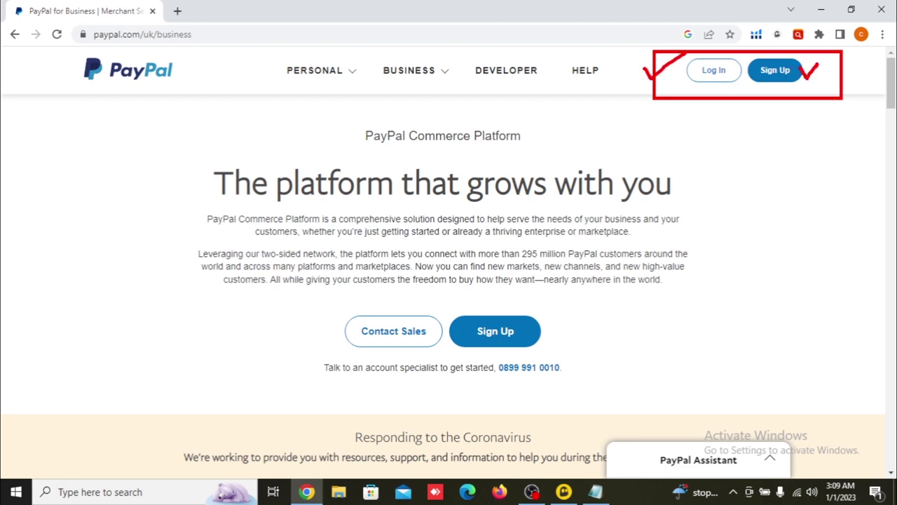
{"action": "key", "text": "Escape"}
{"action": "left_click", "coordinate": [777, 71]}
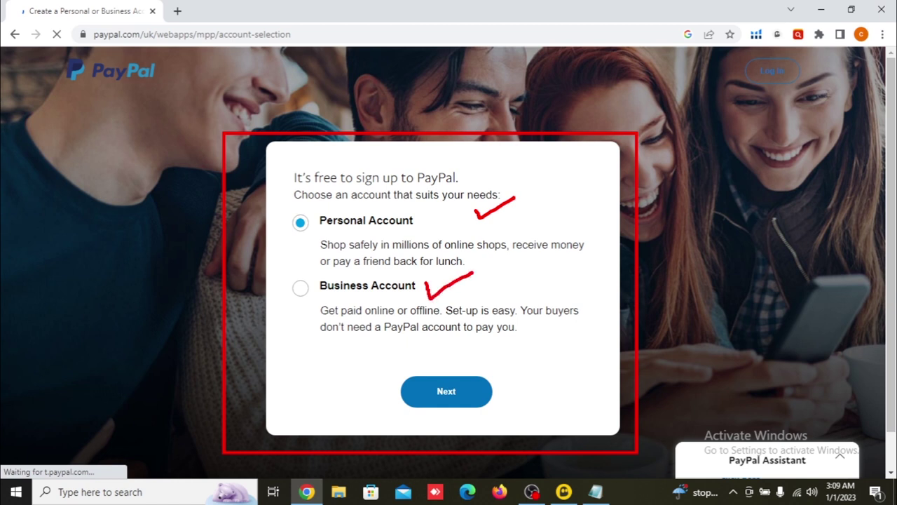
{"action": "left_click", "coordinate": [300, 288]}
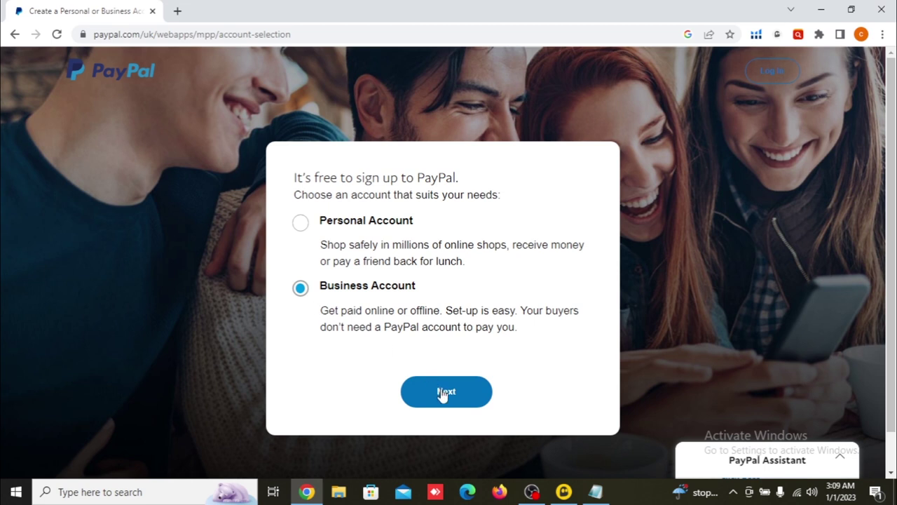
{"action": "left_click", "coordinate": [442, 394]}
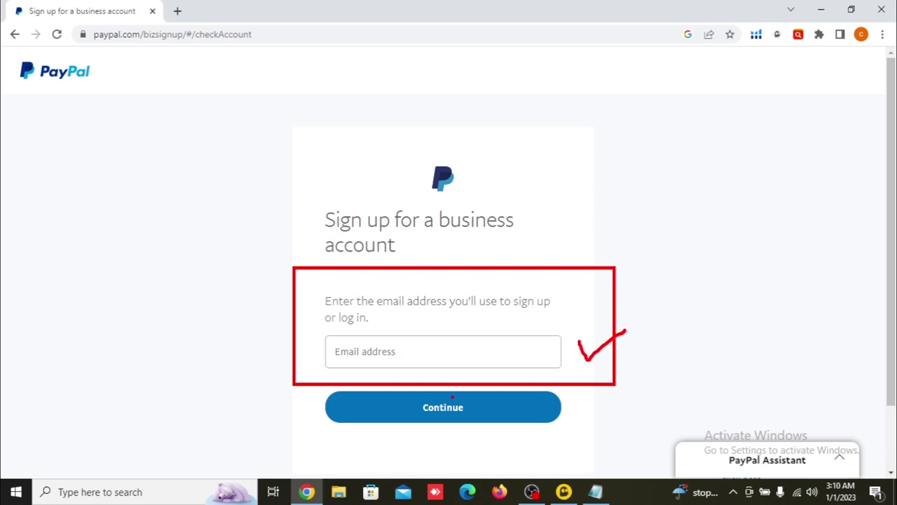
- Enter the email address for the business account and submit it
{"action": "left_click", "coordinate": [422, 356]}
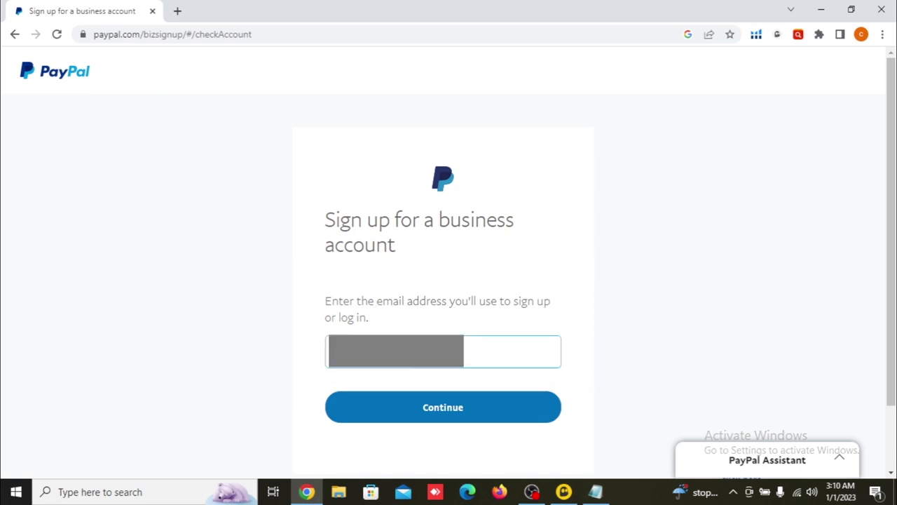
{"action": "left_click", "coordinate": [423, 414]}
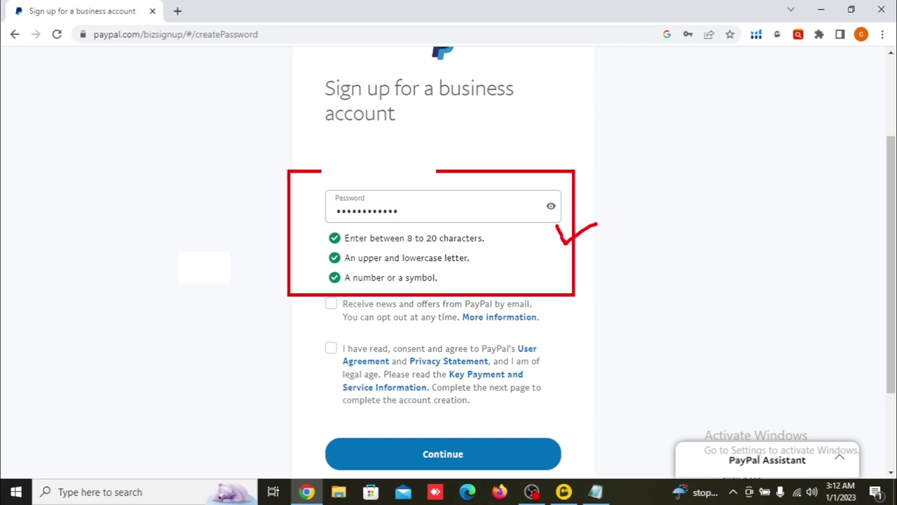
- Opt in to PayPal news and offers by email, accept the User Agreement and Privacy Statement, and continue the sign-up
{"action": "left_click", "coordinate": [331, 306]}
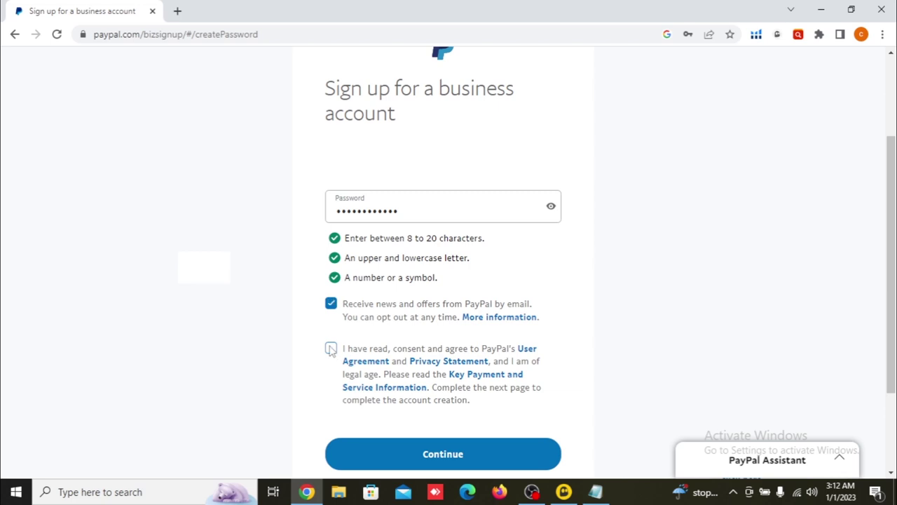
{"action": "left_click", "coordinate": [331, 349]}
{"action": "left_click", "coordinate": [439, 459]}
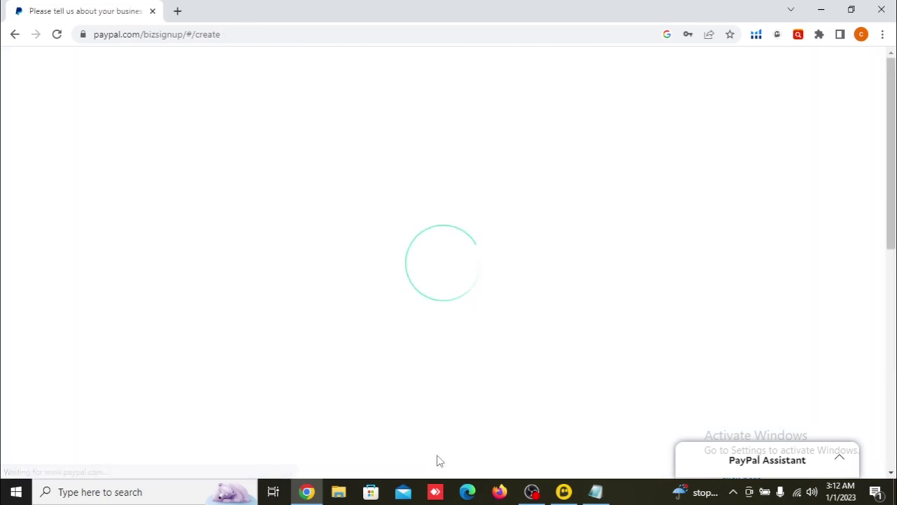
- Complete the business contact, business information and address form, and agree to create the account
{"action": "left_click", "coordinate": [414, 363]}
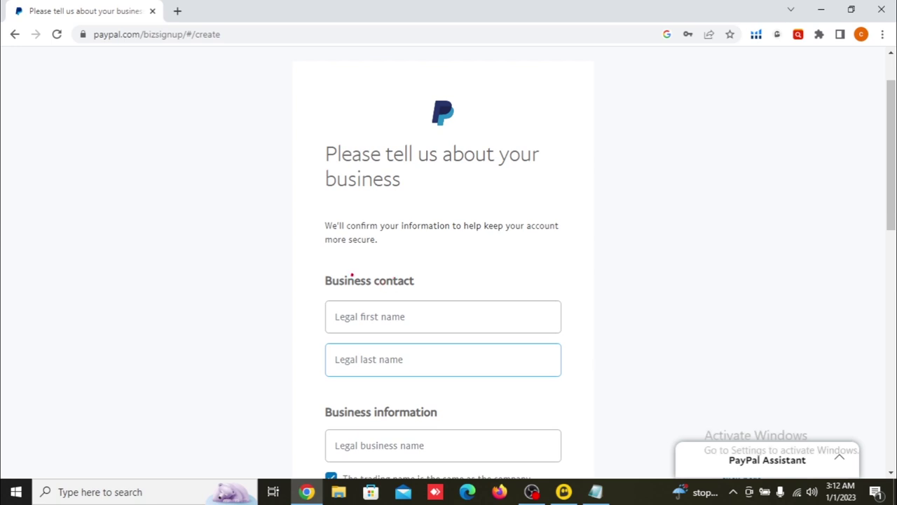
{"action": "left_click_drag", "start_coordinate": [307, 260], "coordinate": [578, 392]}
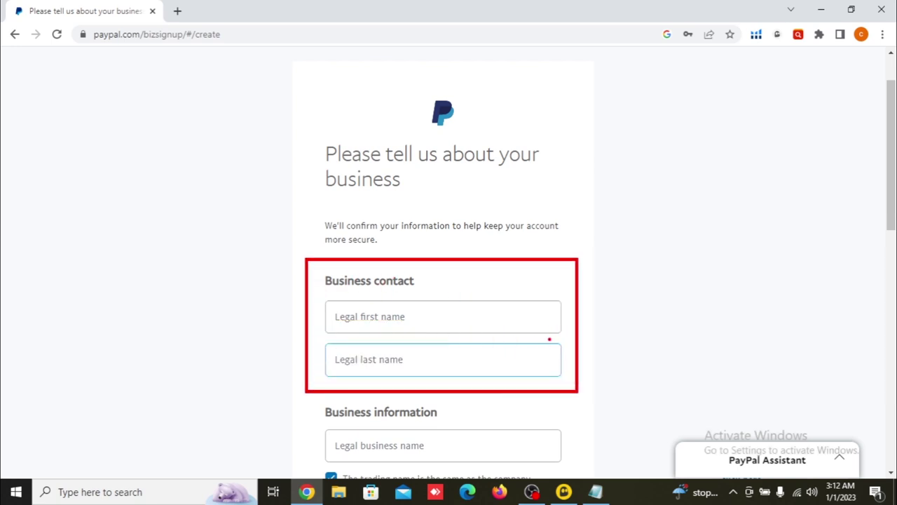
{"action": "left_click_drag", "start_coordinate": [531, 290], "coordinate": [588, 267]}
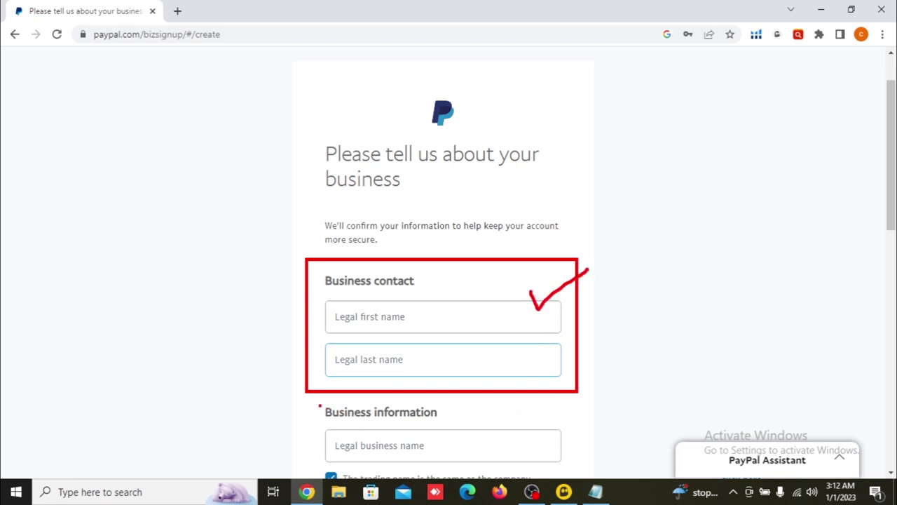
{"action": "mouse_move", "coordinate": [307, 398]}
{"action": "left_mouse_down"}
{"action": "mouse_move", "coordinate": [491, 435]}
{"action": "mouse_move", "coordinate": [490, 471]}
{"action": "left_mouse_up"}
{"action": "left_click_drag", "start_coordinate": [540, 415], "coordinate": [547, 409]}
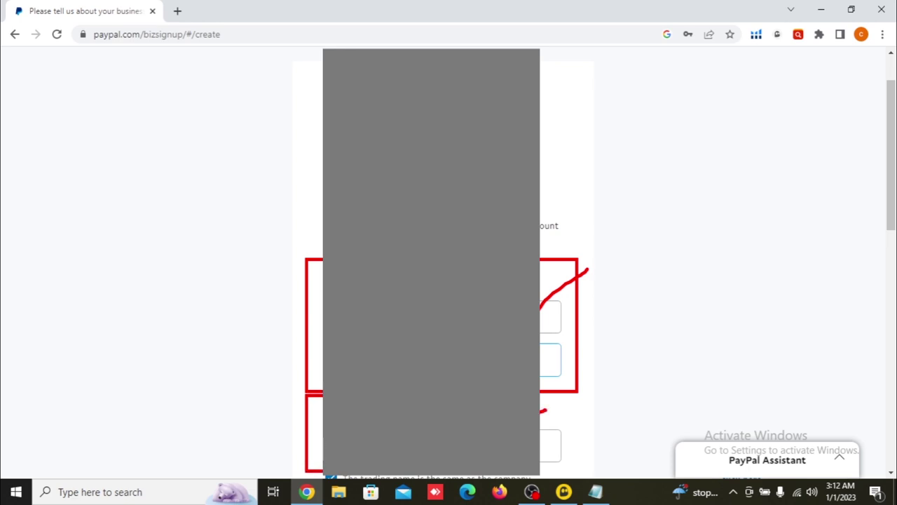
{"action": "scroll", "coordinate": [545, 414], "scroll_direction": "down", "scroll_amount": 2}
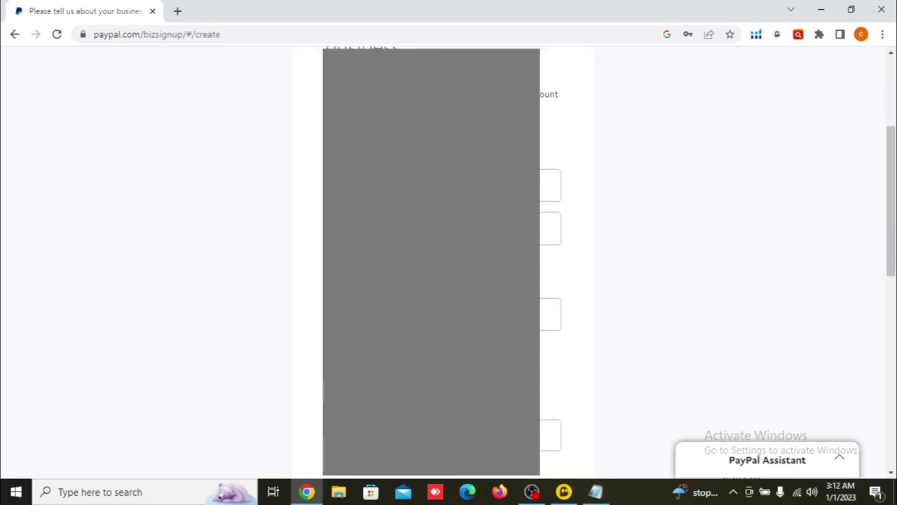
{"action": "scroll", "coordinate": [449, 266], "scroll_direction": "down", "scroll_amount": 2}
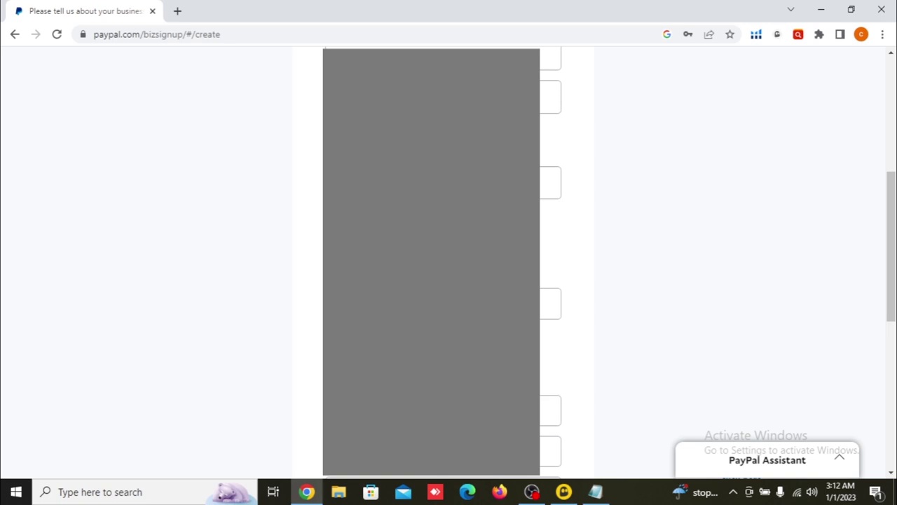
{"action": "scroll", "coordinate": [448, 266], "scroll_direction": "down", "scroll_amount": 5}
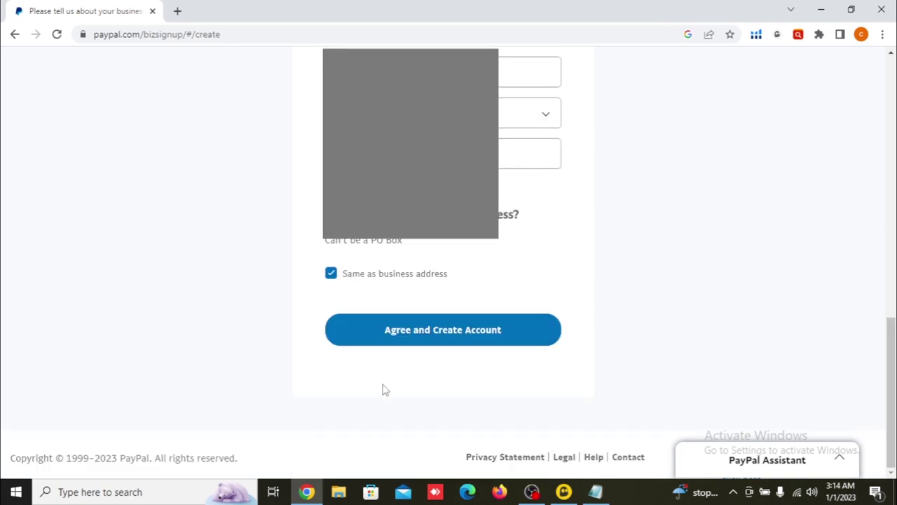
{"action": "left_click", "coordinate": [431, 342]}
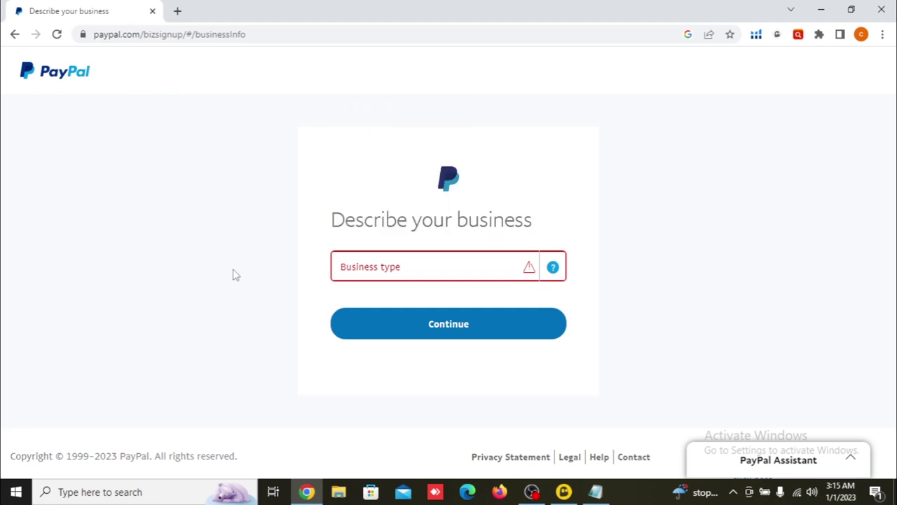
- Set the business type to Private company in the business description
{"action": "mouse_move", "coordinate": [281, 193]}
{"action": "left_mouse_down"}
{"action": "mouse_move", "coordinate": [462, 270]}
{"action": "mouse_move", "coordinate": [597, 307]}
{"action": "left_mouse_up"}
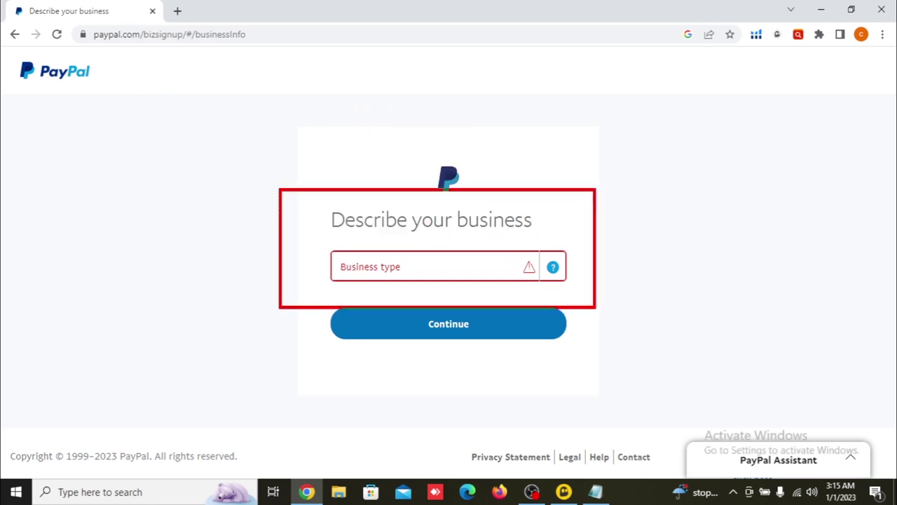
{"action": "key", "text": "Escape"}
{"action": "left_click", "coordinate": [491, 272]}
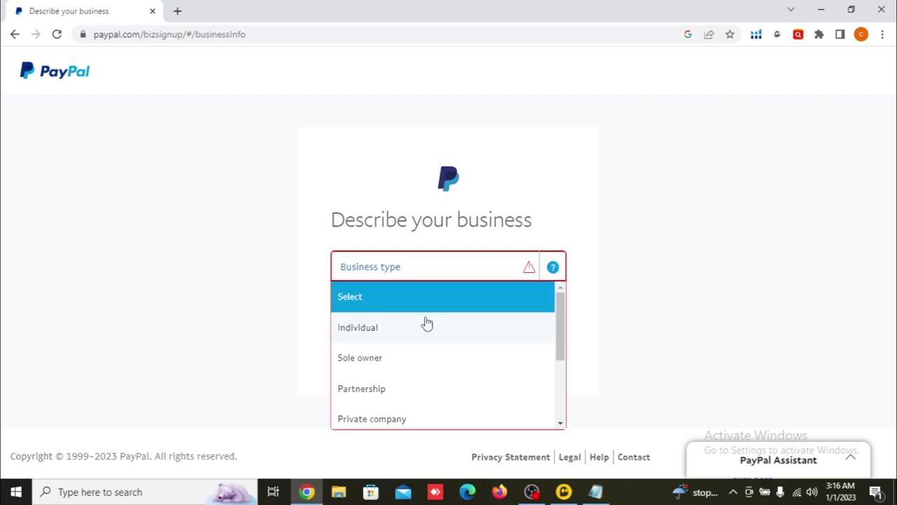
{"action": "scroll", "coordinate": [418, 356], "scroll_direction": "down", "scroll_amount": 1}
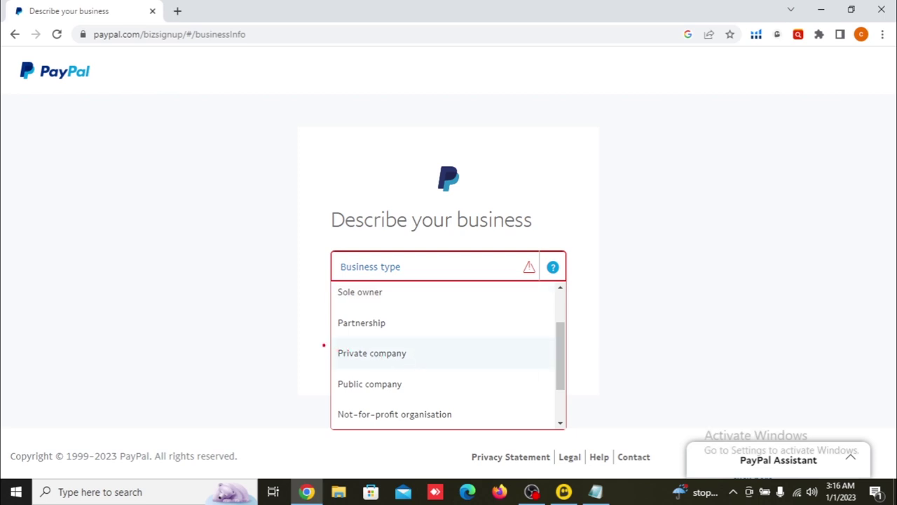
{"action": "mouse_move", "coordinate": [306, 334]}
{"action": "left_mouse_down"}
{"action": "mouse_move", "coordinate": [410, 370]}
{"action": "mouse_move", "coordinate": [474, 371]}
{"action": "mouse_move", "coordinate": [475, 337]}
{"action": "left_mouse_up"}
{"action": "left_click", "coordinate": [386, 357]}
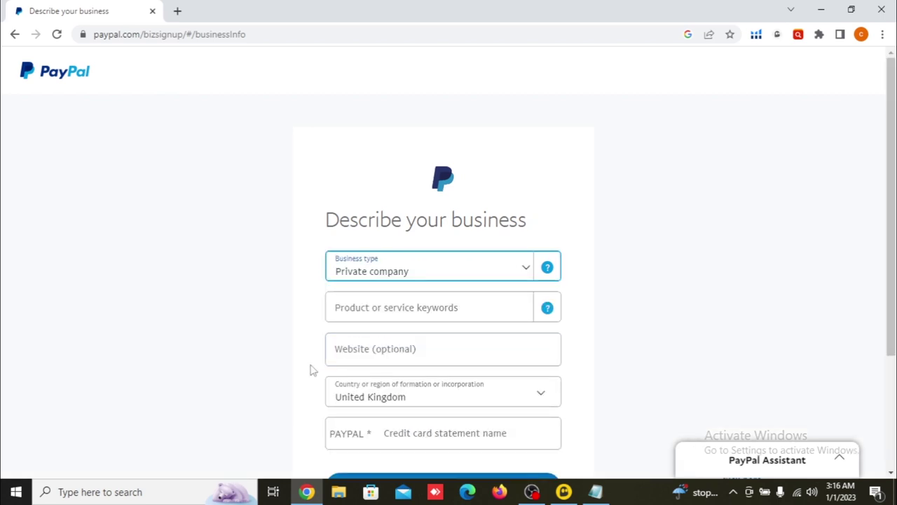
- Search the product or service keywords for "cloth" and choose Family Clothing Stores
{"action": "scroll", "coordinate": [306, 371], "scroll_direction": "down", "scroll_amount": 1}
{"action": "scroll", "coordinate": [505, 277], "scroll_direction": "down", "scroll_amount": 1}
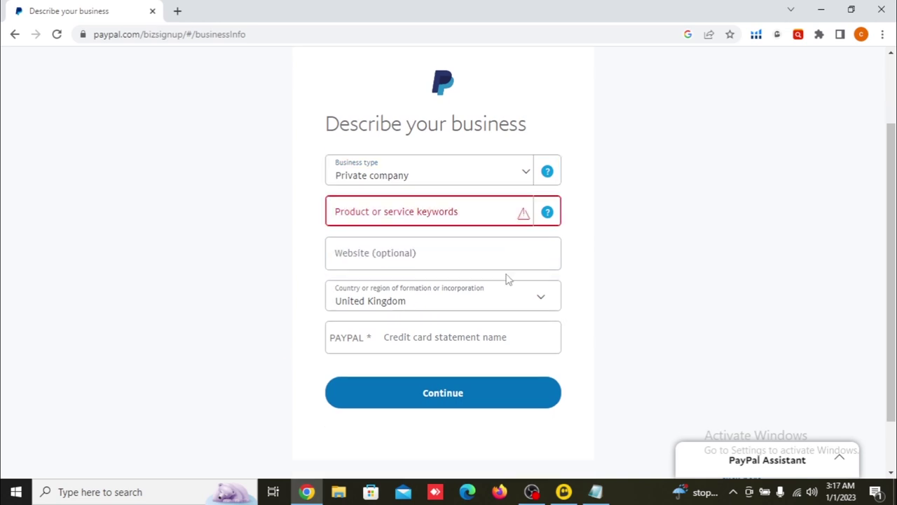
{"action": "left_click", "coordinate": [493, 216]}
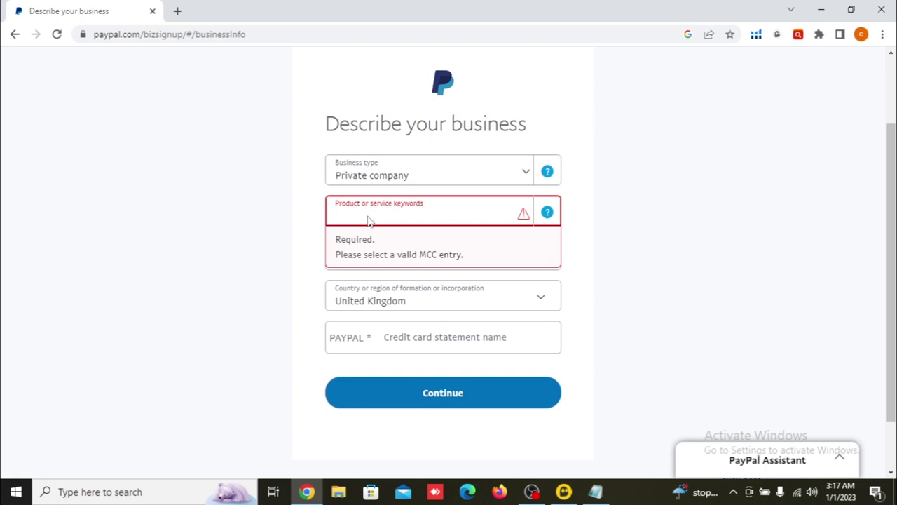
{"action": "type", "text": "c"}
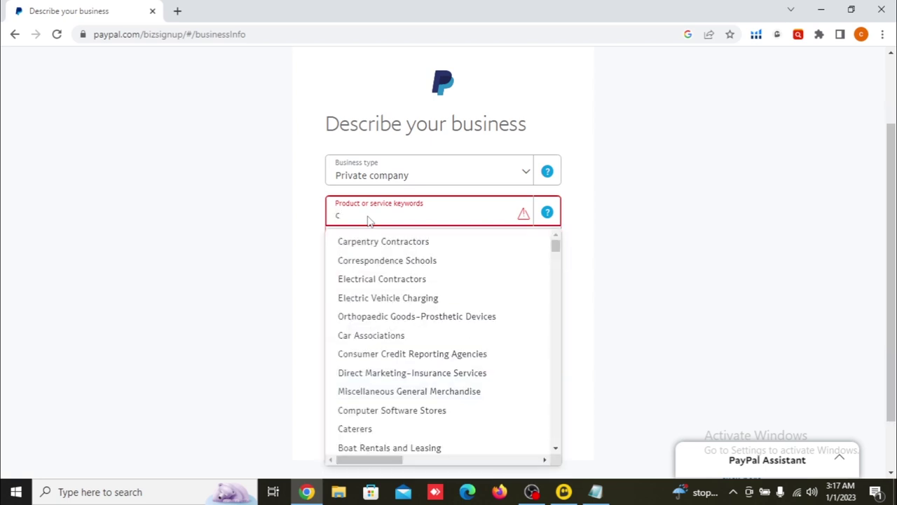
{"action": "type", "text": "loth"}
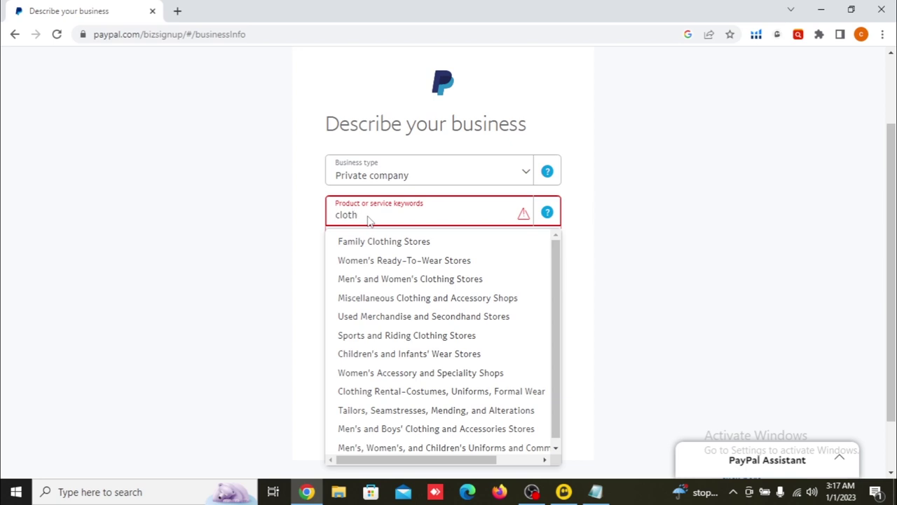
{"action": "left_click", "coordinate": [396, 246]}
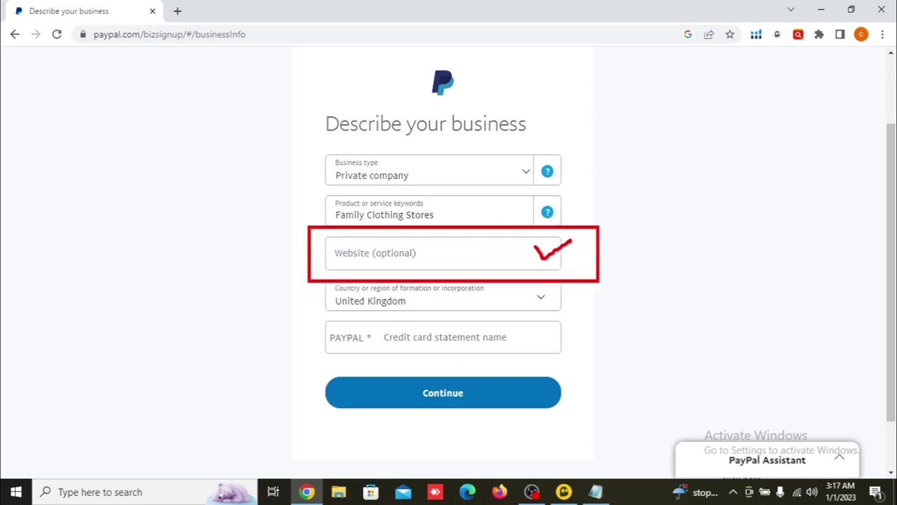
- Go through the optional website, country of incorporation and credit card statement name fields, and submit the business description
{"action": "left_click", "coordinate": [461, 259]}
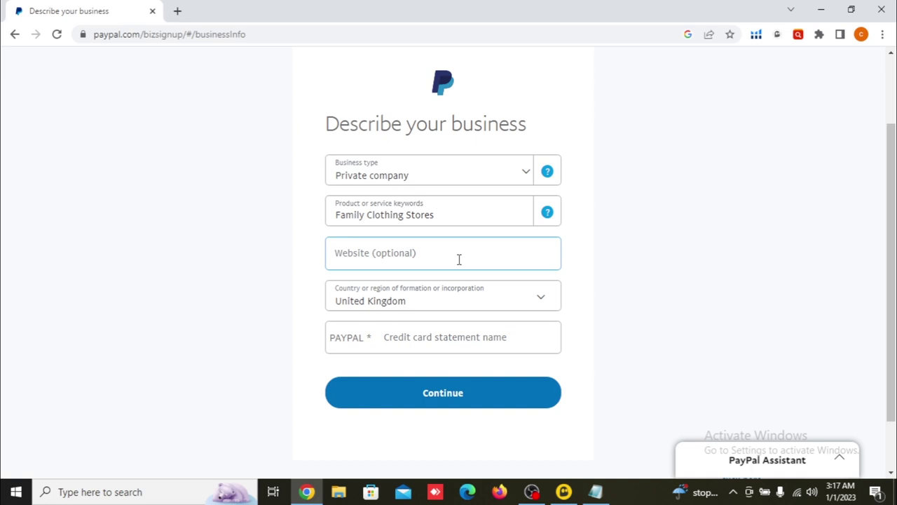
{"action": "left_click", "coordinate": [456, 334]}
{"action": "scroll", "coordinate": [457, 334], "scroll_direction": "down", "scroll_amount": 1}
{"action": "left_click", "coordinate": [378, 249]}
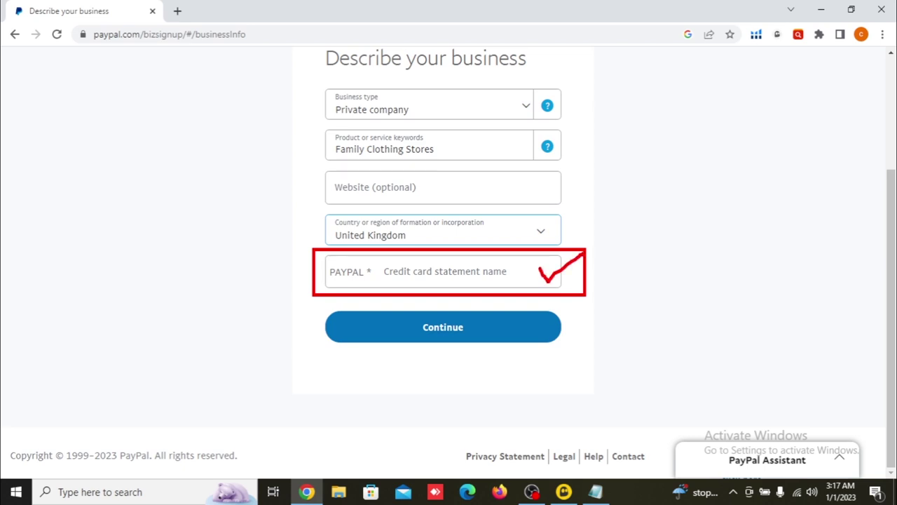
{"action": "left_click", "coordinate": [434, 141]}
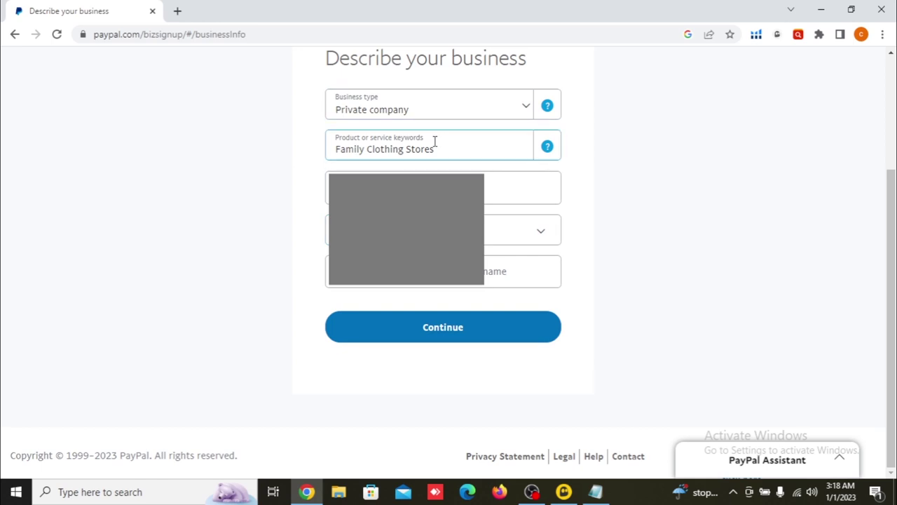
{"action": "key", "text": "Tab"}
{"action": "key", "text": "Tab"}
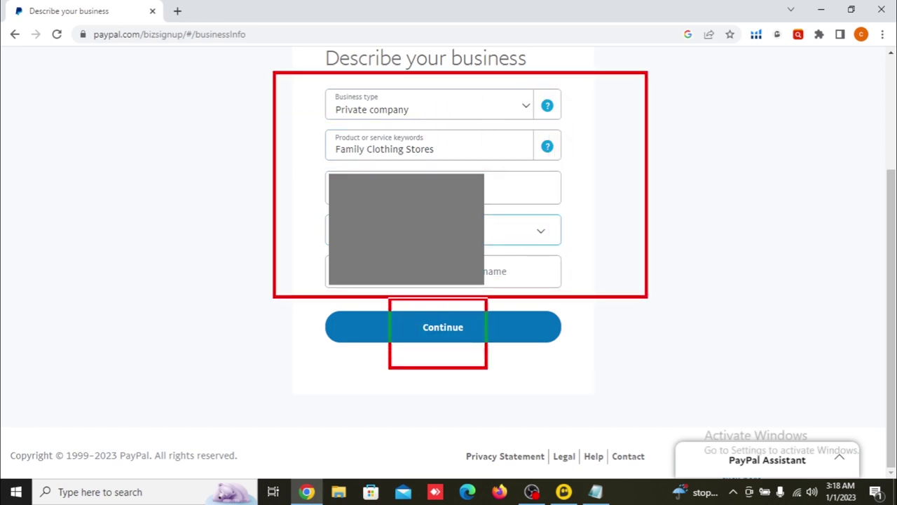
{"action": "left_click", "coordinate": [439, 334]}
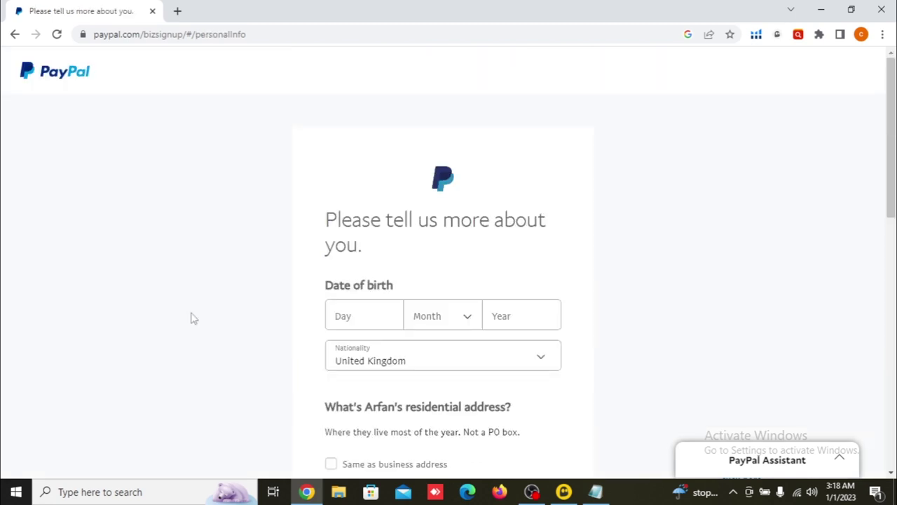
- Set the nationality to Pakistan and review the option to reuse the business address as the residential address
{"action": "scroll", "coordinate": [313, 223], "scroll_direction": "down", "scroll_amount": 3}
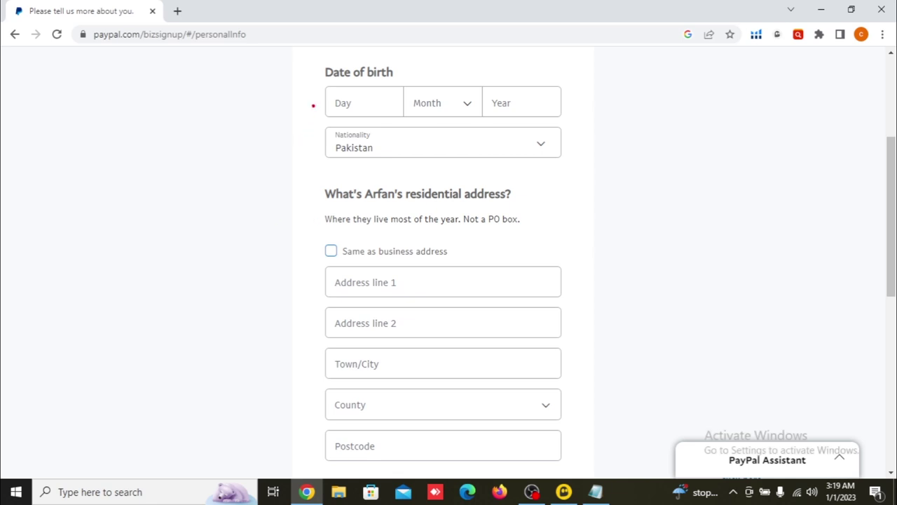
{"action": "mouse_move", "coordinate": [309, 118]}
{"action": "left_mouse_down"}
{"action": "mouse_move", "coordinate": [461, 165]}
{"action": "mouse_move", "coordinate": [609, 190]}
{"action": "left_mouse_up"}
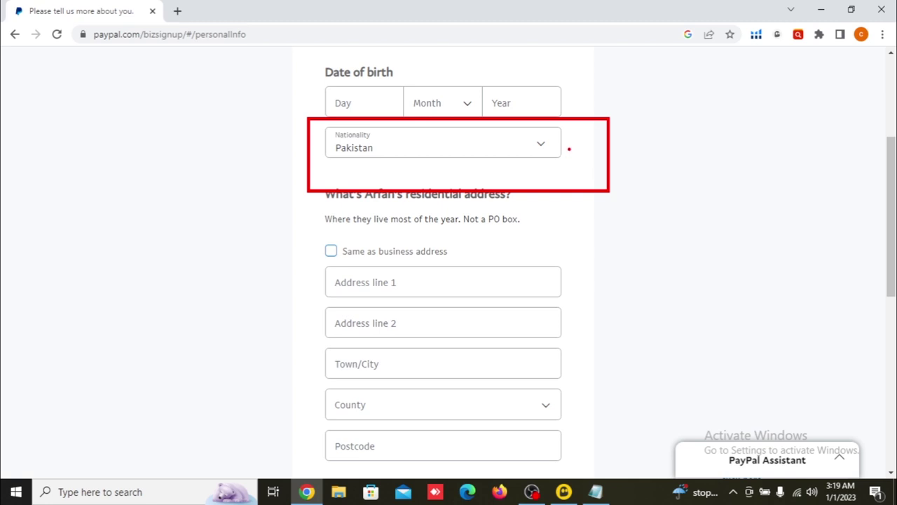
{"action": "left_click_drag", "start_coordinate": [569, 149], "coordinate": [618, 139]}
{"action": "mouse_move", "coordinate": [307, 230]}
{"action": "left_mouse_down"}
{"action": "mouse_move", "coordinate": [392, 257]}
{"action": "mouse_move", "coordinate": [479, 265]}
{"action": "mouse_move", "coordinate": [499, 266]}
{"action": "mouse_move", "coordinate": [500, 239]}
{"action": "left_mouse_up"}
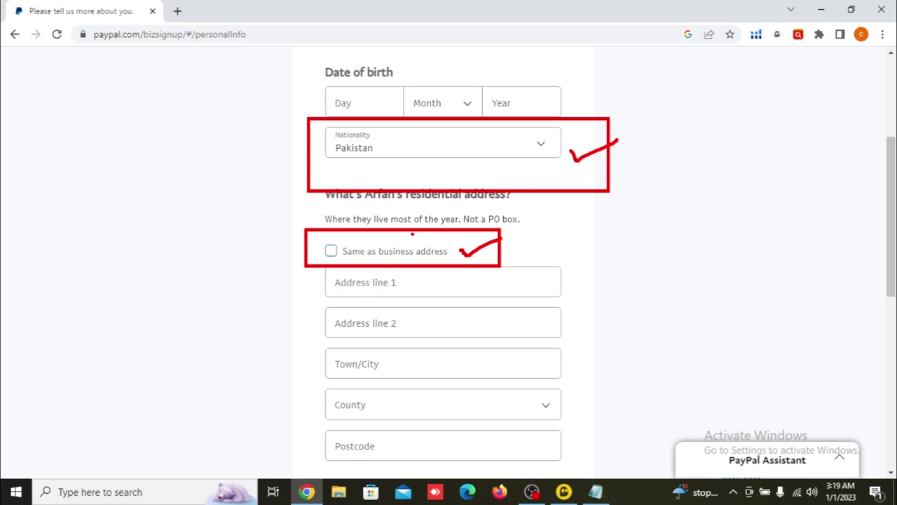
{"action": "key", "text": "Escape"}
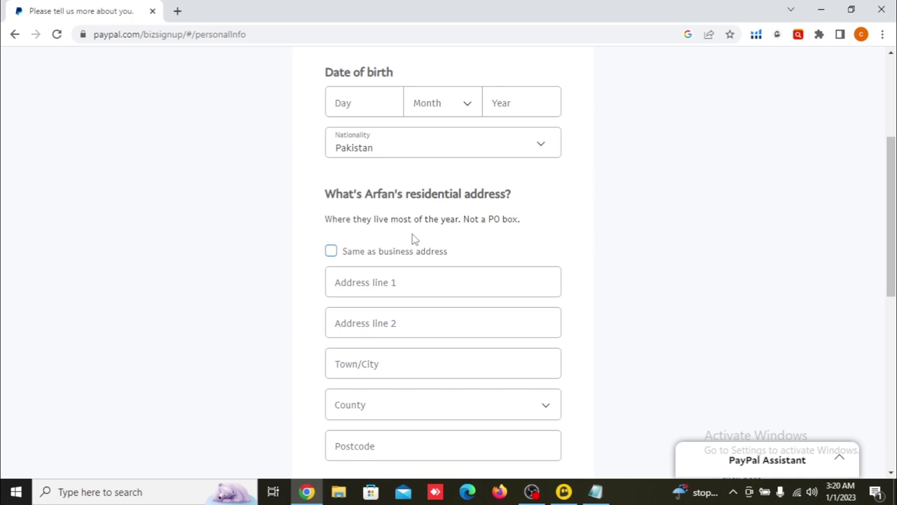
- Go through the residential address lines, town, county and postcode, and submit the personal details form
{"action": "left_click", "coordinate": [387, 319]}
{"action": "scroll", "coordinate": [386, 317], "scroll_direction": "down", "scroll_amount": 1}
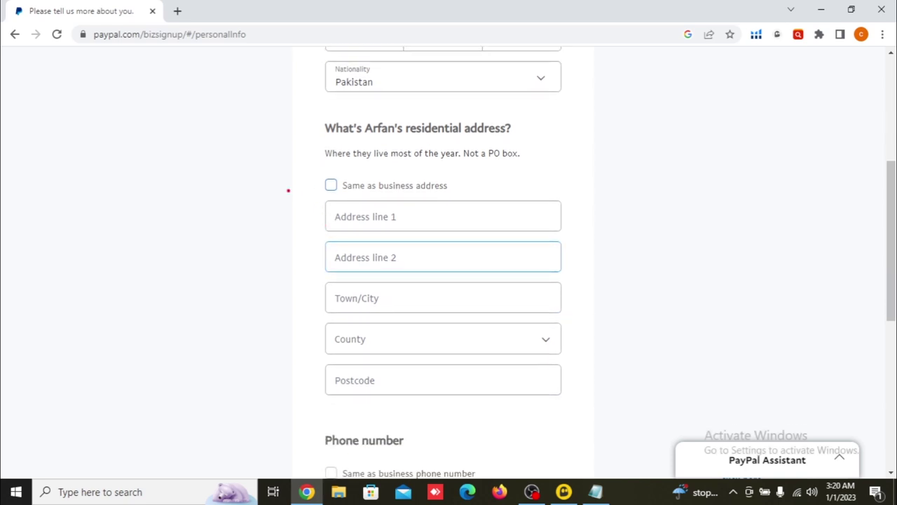
{"action": "mouse_move", "coordinate": [288, 190]}
{"action": "left_mouse_down"}
{"action": "mouse_move", "coordinate": [554, 370]}
{"action": "mouse_move", "coordinate": [603, 419]}
{"action": "left_mouse_up"}
{"action": "mouse_move", "coordinate": [575, 199]}
{"action": "left_mouse_down"}
{"action": "mouse_move", "coordinate": [578, 208]}
{"action": "mouse_move", "coordinate": [628, 185]}
{"action": "left_mouse_up"}
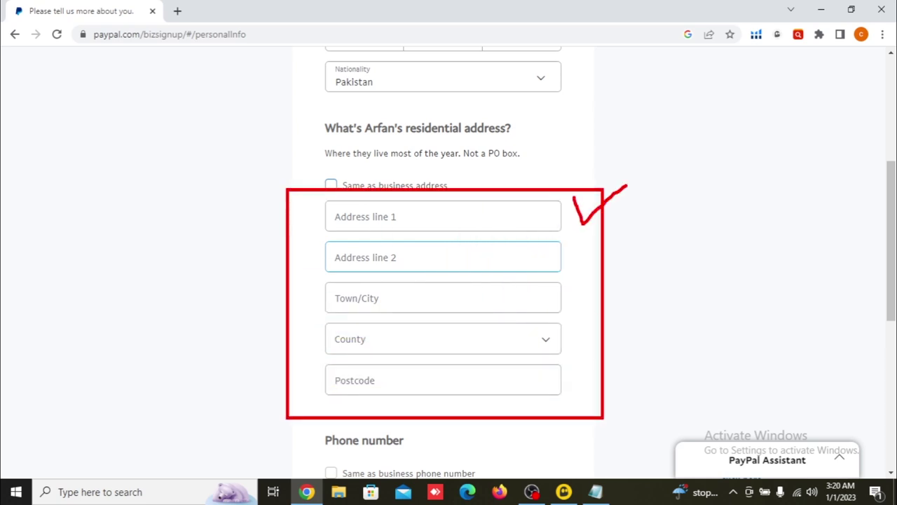
{"action": "mouse_move", "coordinate": [577, 304]}
{"action": "left_mouse_down"}
{"action": "mouse_move", "coordinate": [581, 328]}
{"action": "mouse_move", "coordinate": [620, 293]}
{"action": "left_mouse_up"}
{"action": "mouse_move", "coordinate": [579, 372]}
{"action": "left_mouse_down"}
{"action": "mouse_move", "coordinate": [598, 379]}
{"action": "mouse_move", "coordinate": [611, 364]}
{"action": "left_mouse_up"}
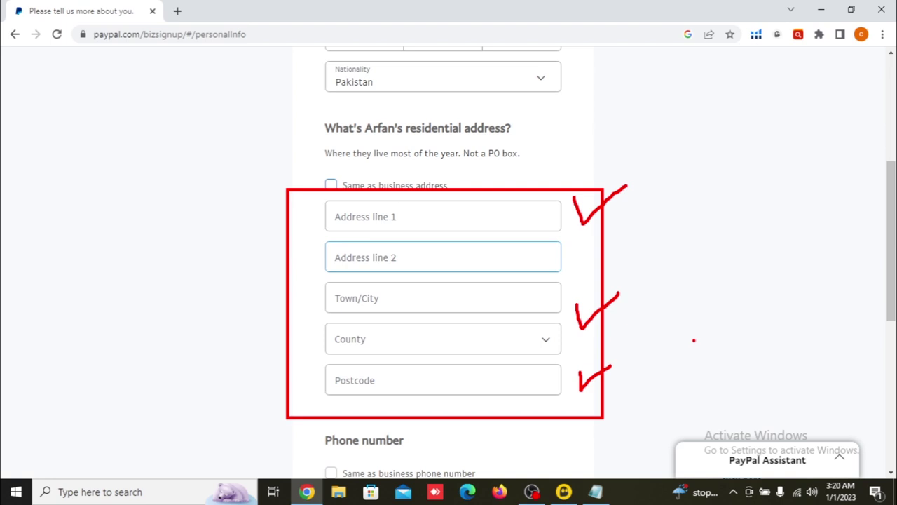
{"action": "mouse_move", "coordinate": [314, 55]}
{"action": "left_mouse_down"}
{"action": "mouse_move", "coordinate": [376, 79]}
{"action": "mouse_move", "coordinate": [573, 102]}
{"action": "mouse_move", "coordinate": [517, 204]}
{"action": "left_mouse_up"}
{"action": "mouse_move", "coordinate": [513, 171]}
{"action": "left_mouse_down"}
{"action": "mouse_move", "coordinate": [513, 208]}
{"action": "mouse_move", "coordinate": [544, 205]}
{"action": "left_mouse_up"}
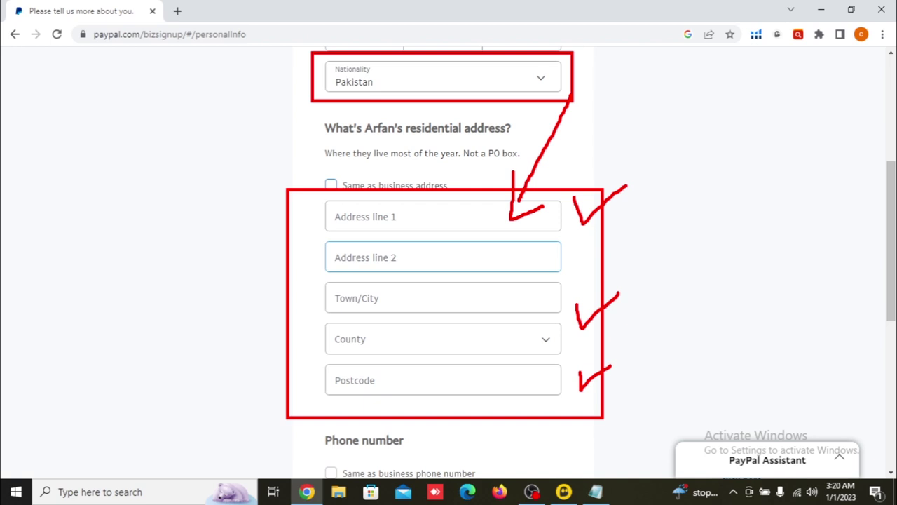
{"action": "key", "text": "Escape"}
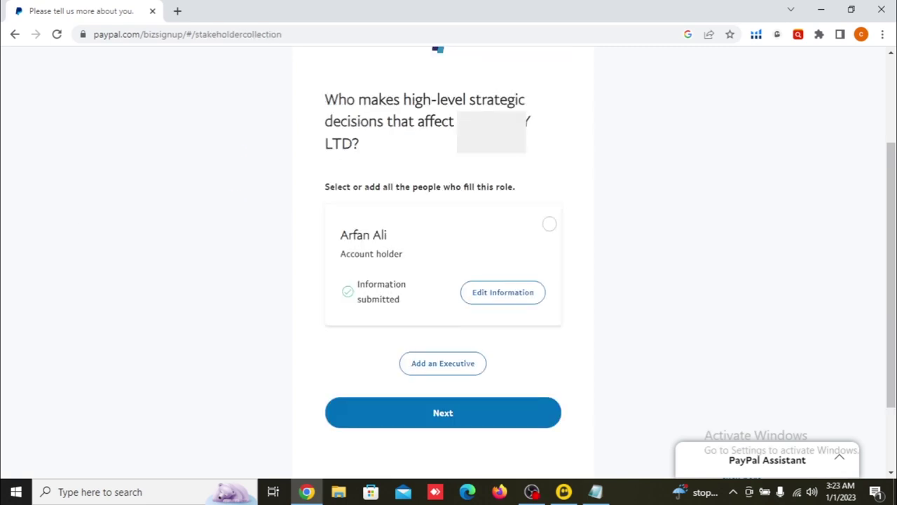
- Select the account holder as the person making high-level strategic decisions for the company and continue
{"action": "mouse_move", "coordinate": [261, 69]}
{"action": "left_mouse_down"}
{"action": "mouse_move", "coordinate": [466, 228]}
{"action": "mouse_move", "coordinate": [565, 342]}
{"action": "mouse_move", "coordinate": [598, 443]}
{"action": "left_mouse_up"}
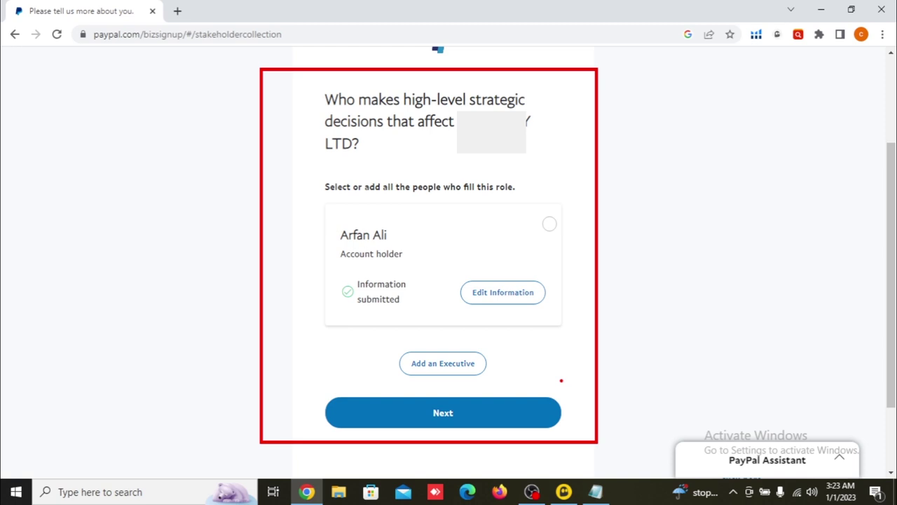
{"action": "key", "text": "Escape"}
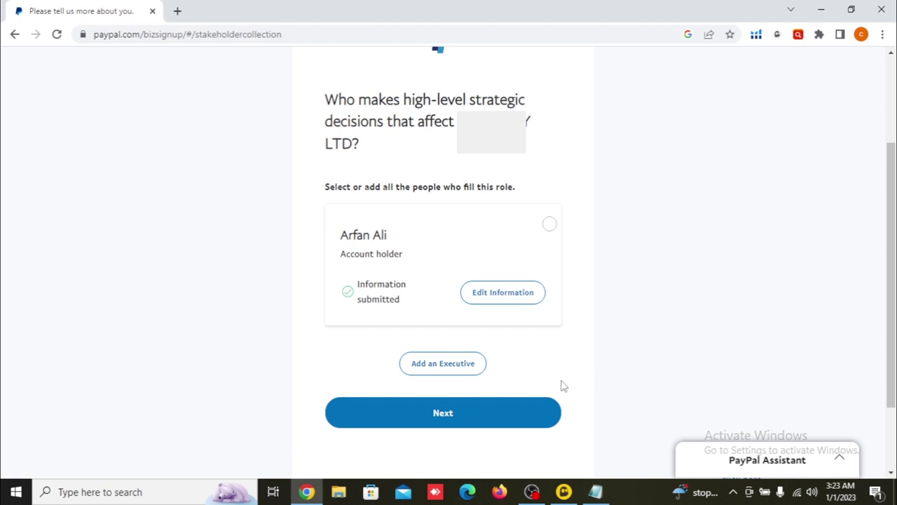
{"action": "left_click", "coordinate": [547, 227]}
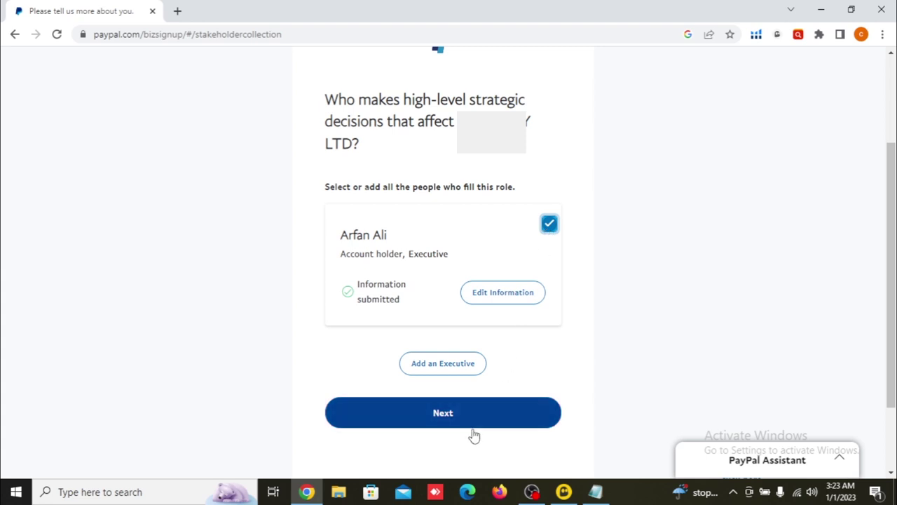
{"action": "left_click", "coordinate": [438, 418]}
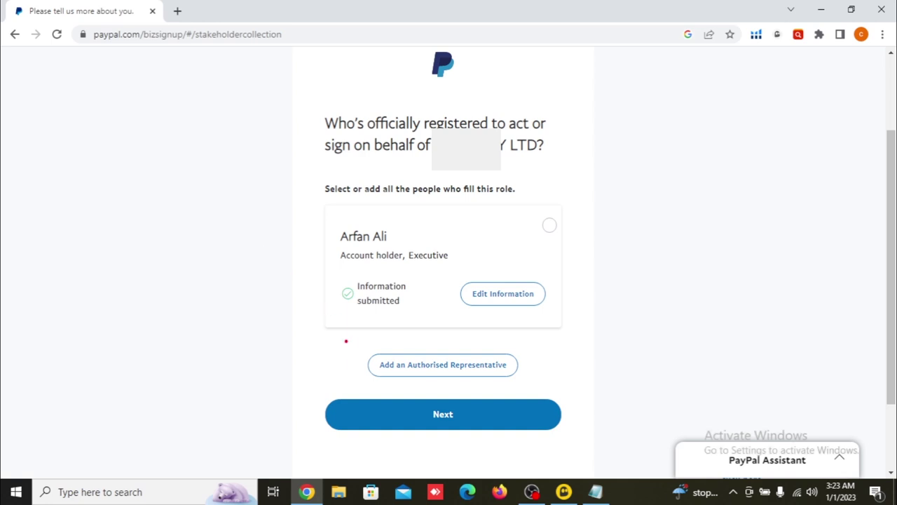
- Select the account holder as the authorised representative who signs on behalf of the company and continue
{"action": "mouse_move", "coordinate": [345, 334]}
{"action": "left_mouse_down"}
{"action": "mouse_move", "coordinate": [462, 375]}
{"action": "mouse_move", "coordinate": [571, 390]}
{"action": "left_mouse_up"}
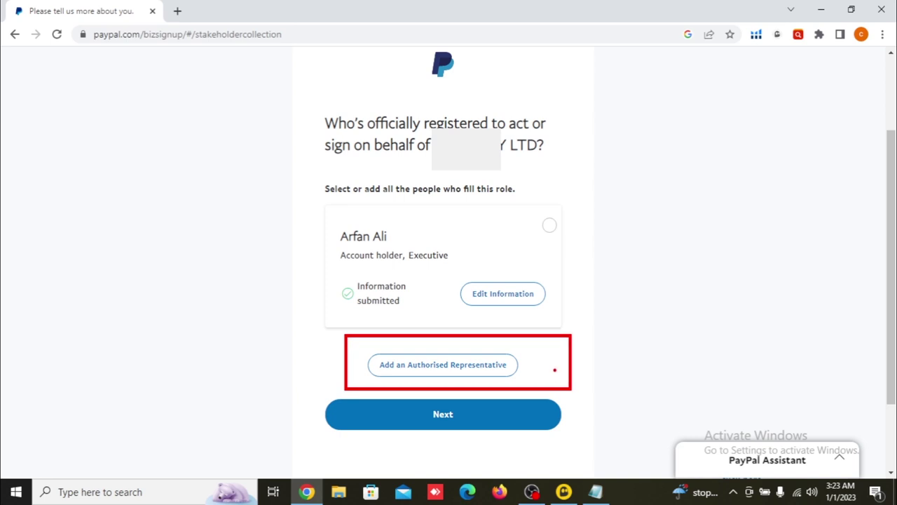
{"action": "left_click_drag", "start_coordinate": [551, 359], "coordinate": [596, 346]}
{"action": "key", "text": "Escape"}
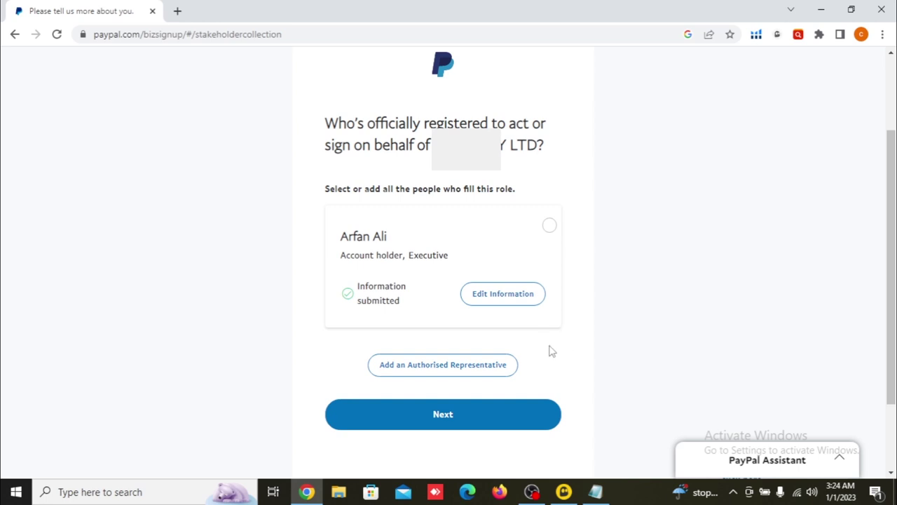
{"action": "left_click", "coordinate": [549, 226]}
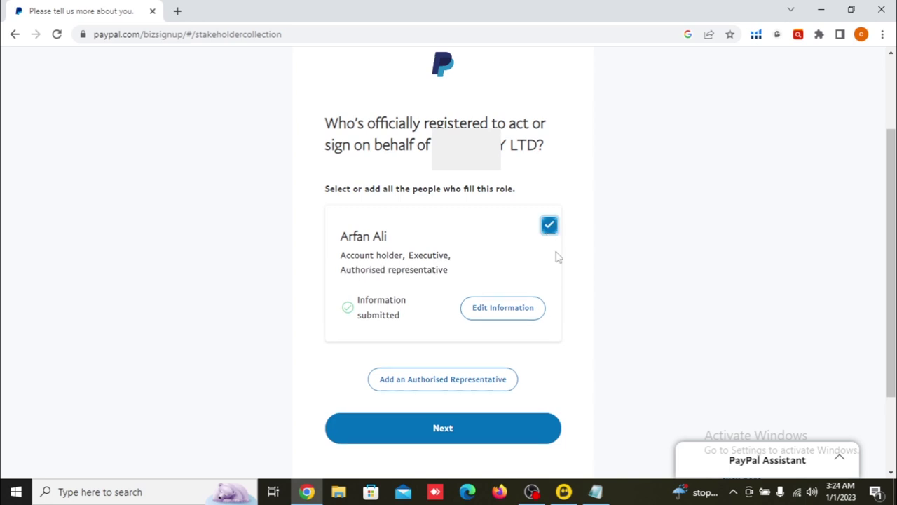
{"action": "left_click", "coordinate": [435, 434]}
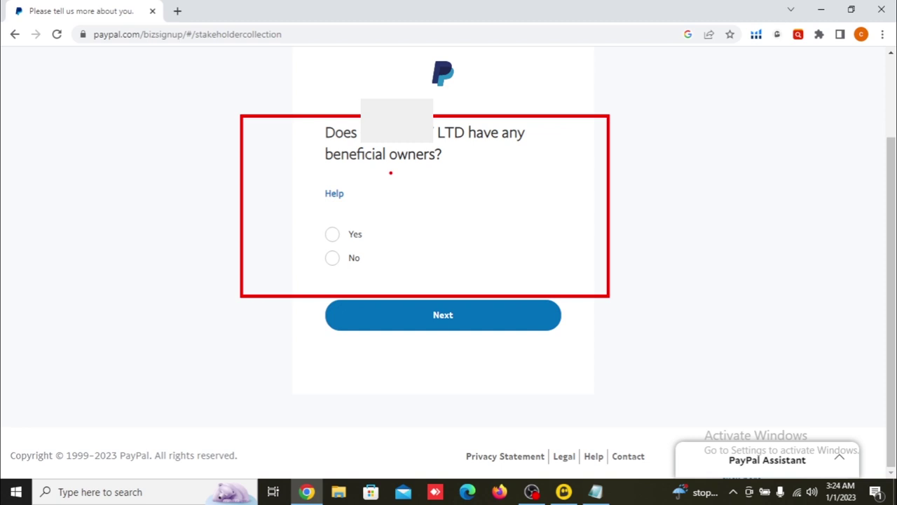
- Answer Yes to having beneficial owners, register the account holder as a 100% shareholder, and continue
{"action": "left_click", "coordinate": [333, 236]}
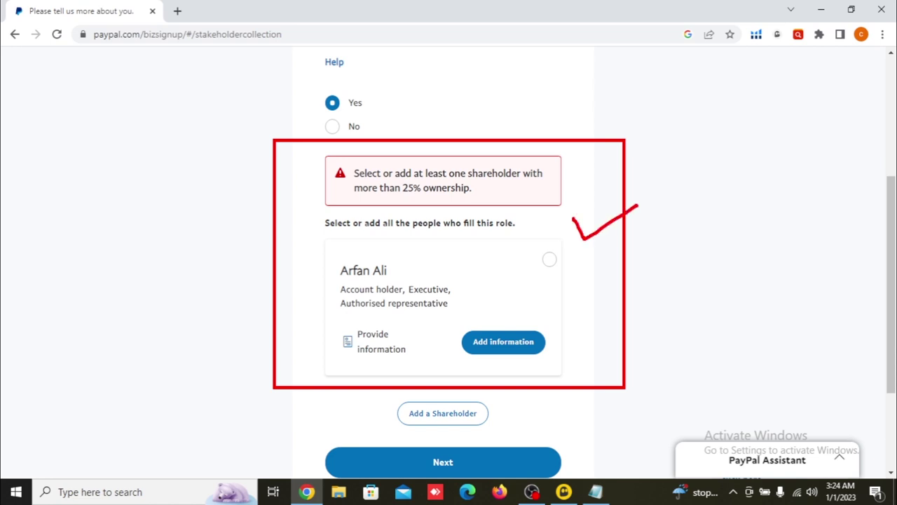
{"action": "key", "text": "Escape"}
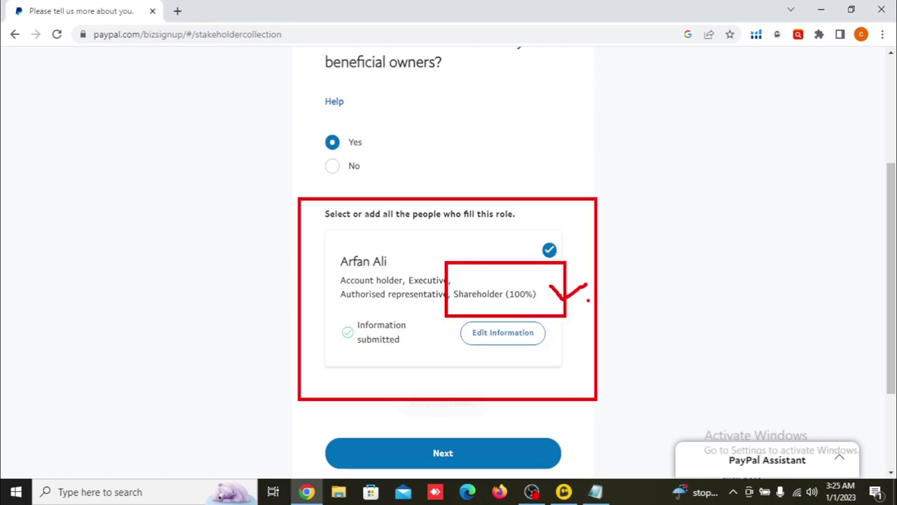
{"action": "key", "text": "Escape"}
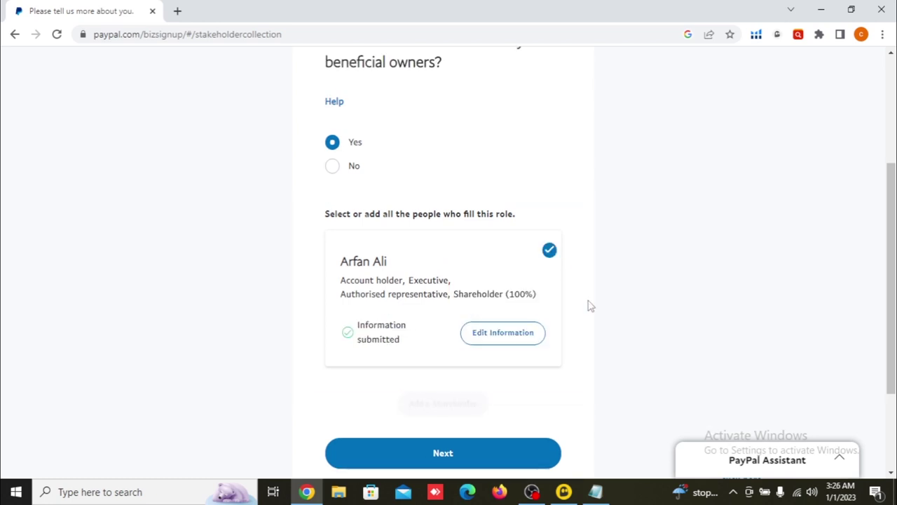
{"action": "left_click", "coordinate": [449, 456]}
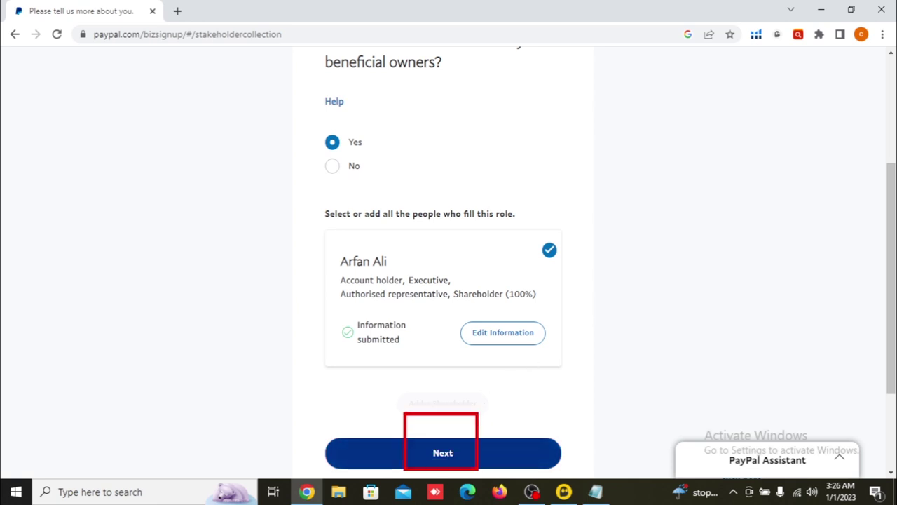
{"action": "left_click", "coordinate": [446, 456]}
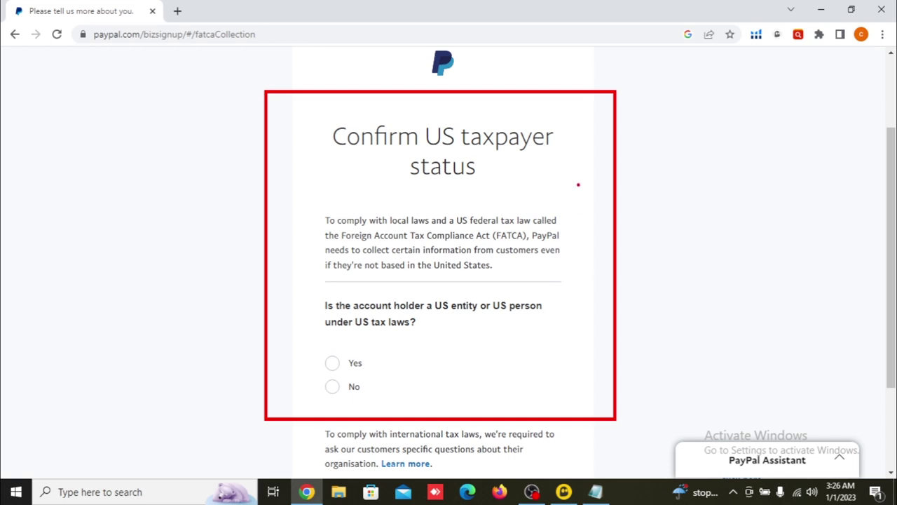
- Answer No to the account holder being a US entity or US person under US tax laws and continue
{"action": "left_click_drag", "start_coordinate": [579, 184], "coordinate": [638, 177]}
{"action": "left_click_drag", "start_coordinate": [596, 329], "coordinate": [637, 315]}
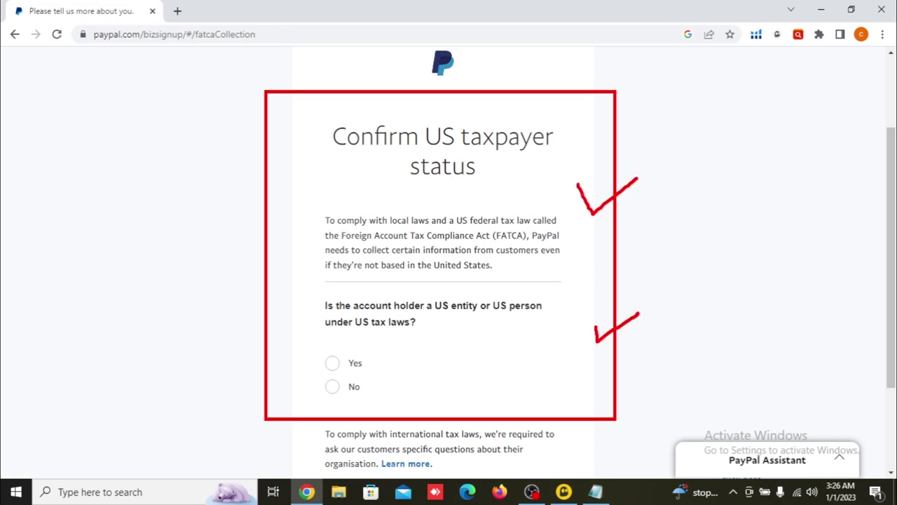
{"action": "key", "text": "Escape"}
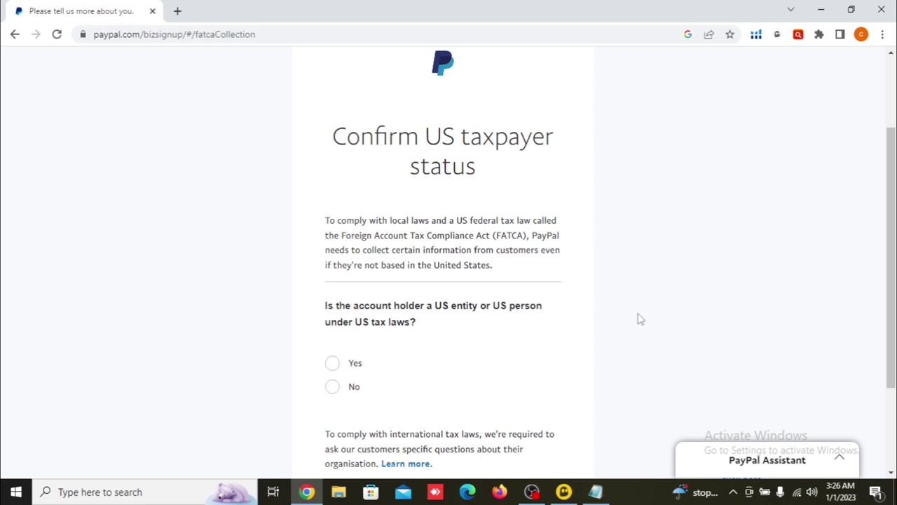
{"action": "left_click", "coordinate": [332, 389]}
{"action": "scroll", "coordinate": [332, 392], "scroll_direction": "down", "scroll_amount": 2}
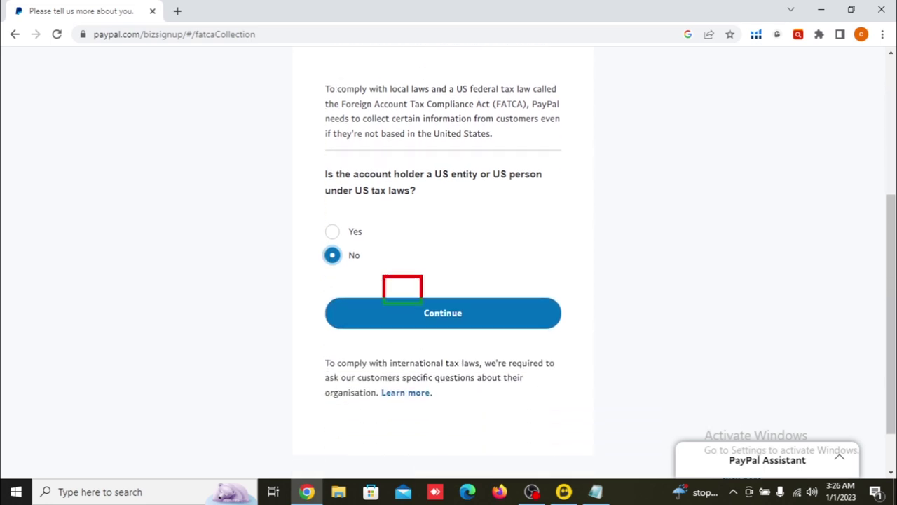
{"action": "left_click", "coordinate": [440, 323]}
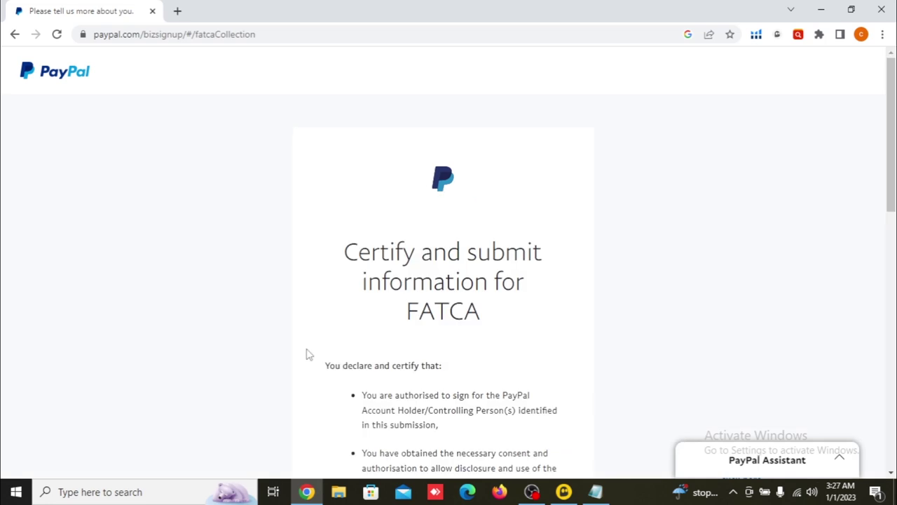
- Certify the FATCA declaration with the signer's first and last name and submit it
{"action": "scroll", "coordinate": [311, 294], "scroll_direction": "down", "scroll_amount": 5}
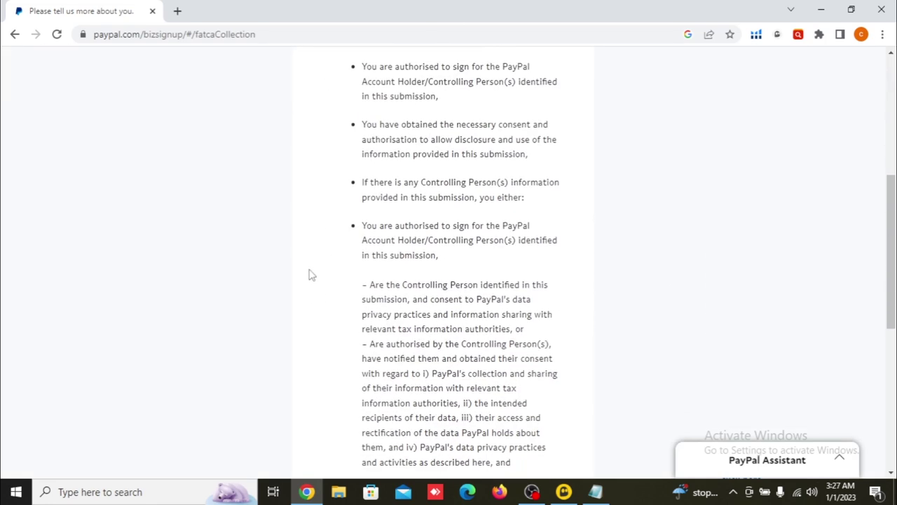
{"action": "scroll", "coordinate": [312, 275], "scroll_direction": "down", "scroll_amount": 6}
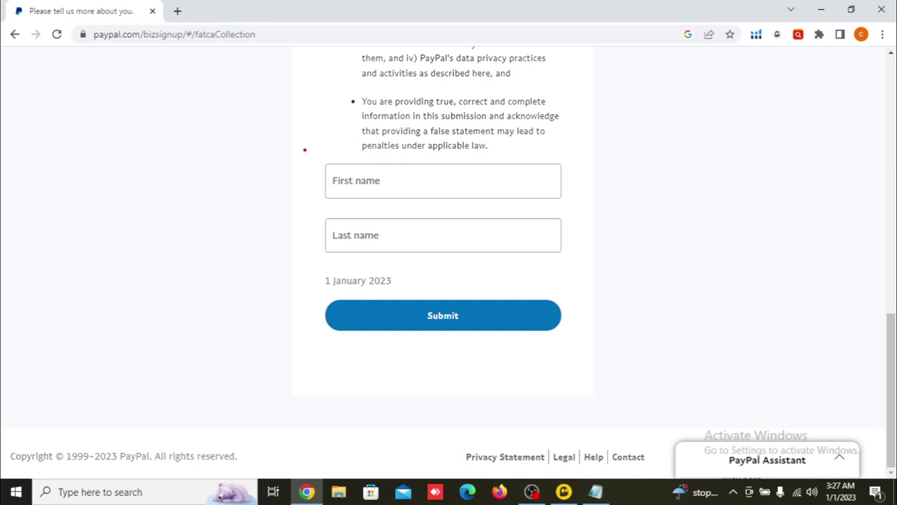
{"action": "left_click_drag", "start_coordinate": [302, 148], "coordinate": [600, 212]}
{"action": "mouse_move", "coordinate": [314, 202]}
{"action": "left_mouse_down"}
{"action": "mouse_move", "coordinate": [444, 256]}
{"action": "mouse_move", "coordinate": [610, 283]}
{"action": "left_mouse_up"}
{"action": "left_click_drag", "start_coordinate": [581, 244], "coordinate": [645, 217]}
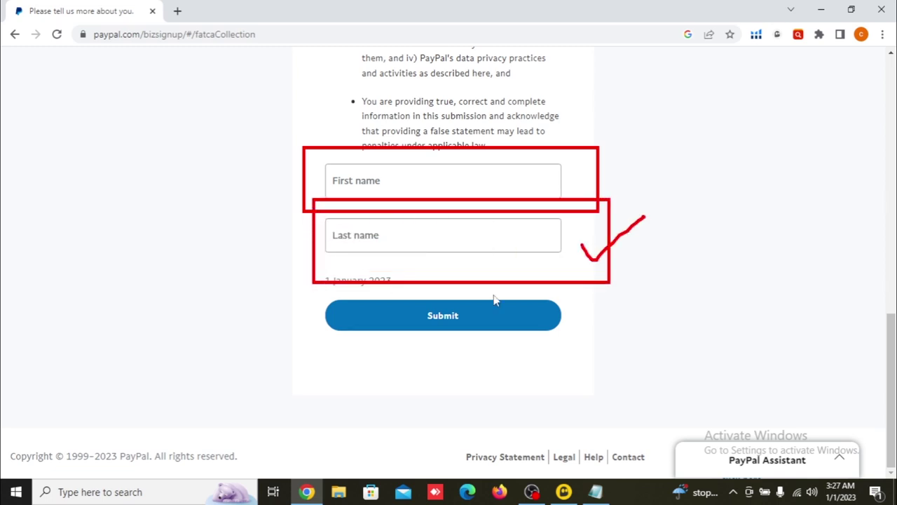
{"action": "key", "text": "Escape"}
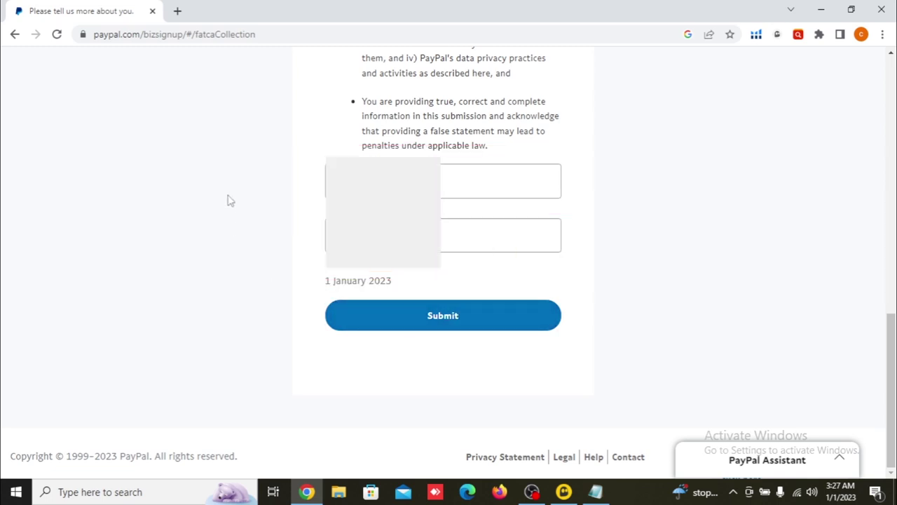
{"action": "left_click_drag", "start_coordinate": [294, 150], "coordinate": [594, 265]}
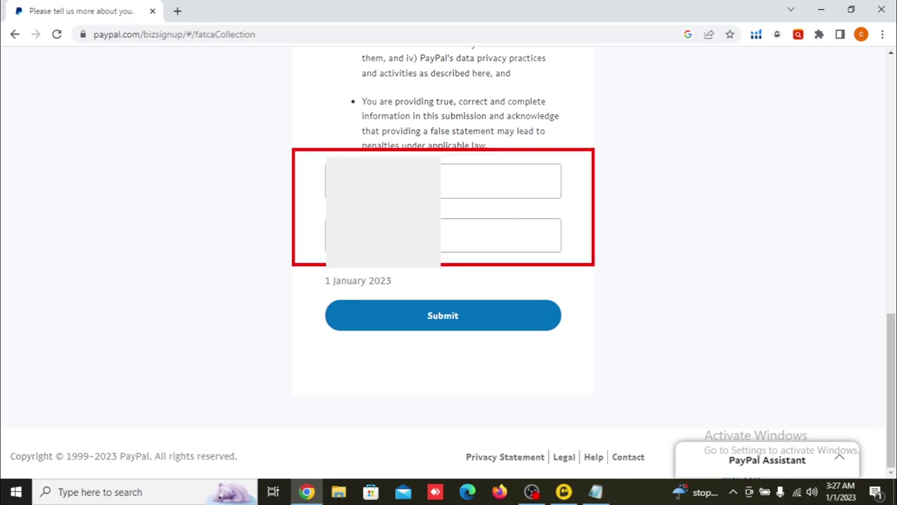
{"action": "key", "text": "Escape"}
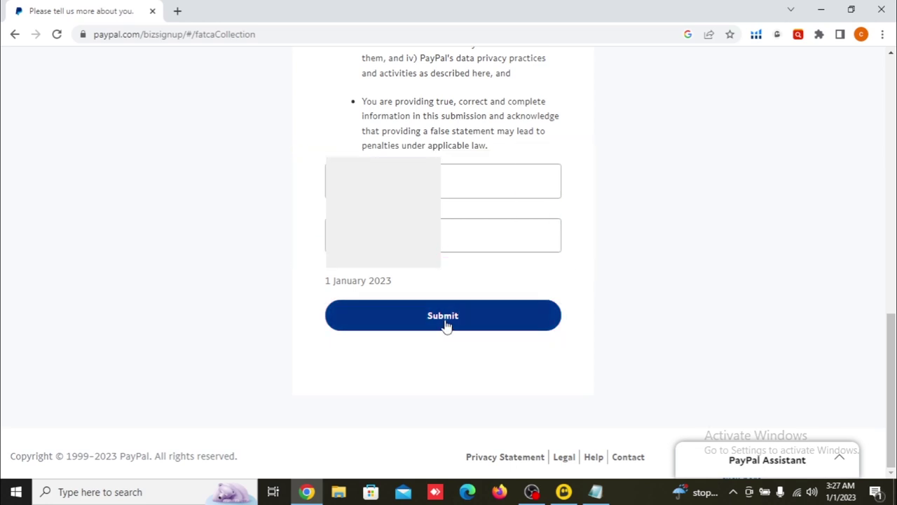
{"action": "left_click", "coordinate": [444, 319]}
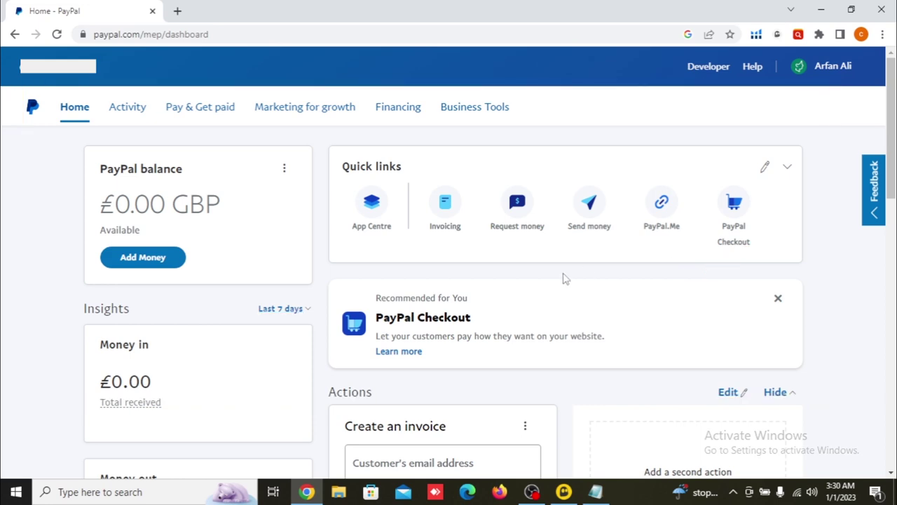
- Review the business account dashboard, from the PayPal Checkout setup and recommendations down to the notifications
{"action": "scroll", "coordinate": [563, 278], "scroll_direction": "down", "scroll_amount": 4}
{"action": "scroll", "coordinate": [560, 284], "scroll_direction": "down", "scroll_amount": 4}
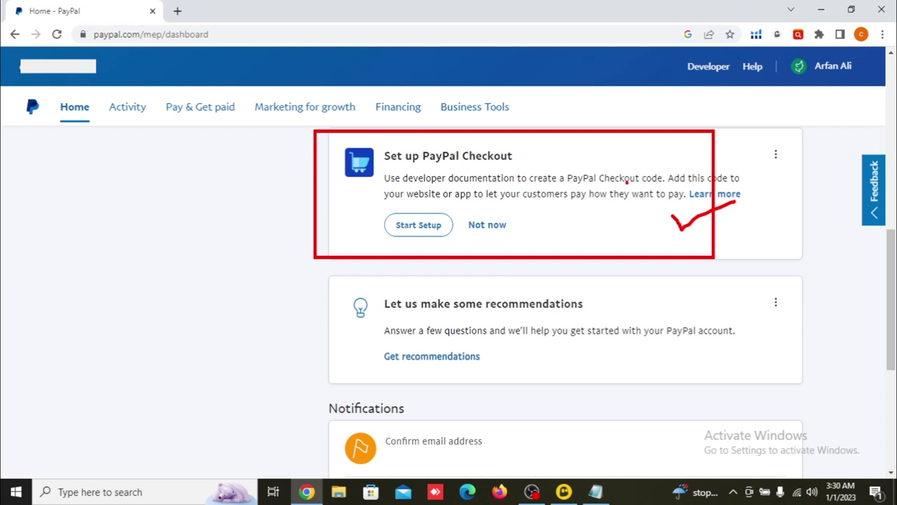
{"action": "scroll", "coordinate": [549, 341], "scroll_direction": "down", "scroll_amount": 4}
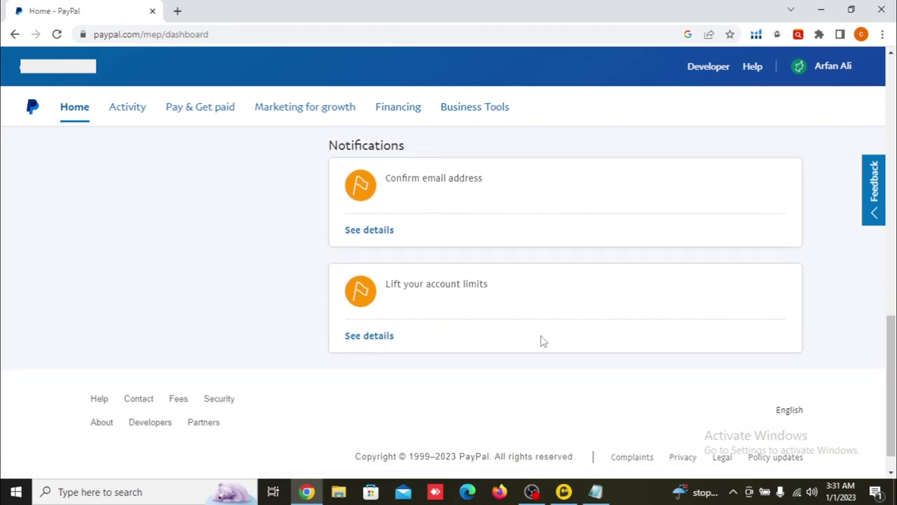
{"action": "mouse_move", "coordinate": [296, 132]}
{"action": "left_mouse_down"}
{"action": "mouse_move", "coordinate": [604, 318]}
{"action": "mouse_move", "coordinate": [792, 380]}
{"action": "left_mouse_up"}
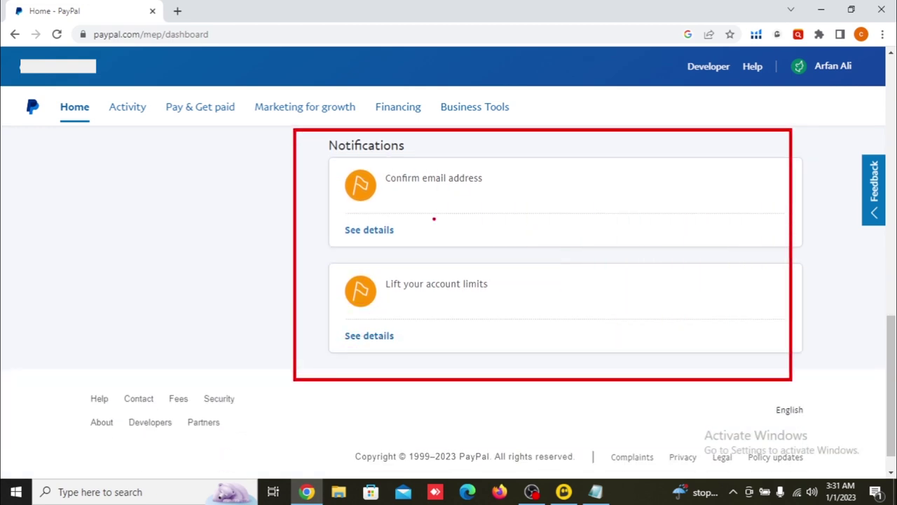
{"action": "left_click_drag", "start_coordinate": [709, 168], "coordinate": [746, 166]}
{"action": "left_click_drag", "start_coordinate": [309, 255], "coordinate": [531, 364]}
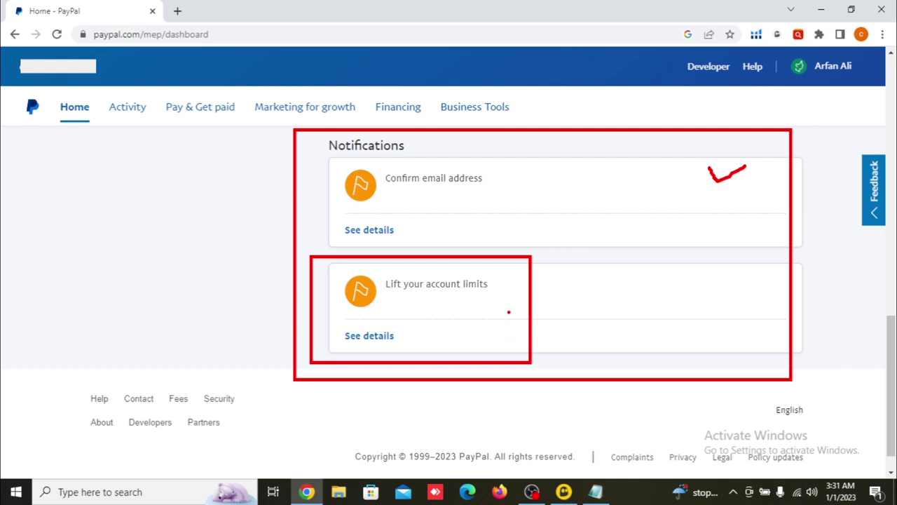
{"action": "left_click_drag", "start_coordinate": [509, 312], "coordinate": [567, 298]}
- Look over the dashboard's invoice actions, Checkout setup and account notifications, ending at the PayPal balance and quick links
{"action": "scroll", "coordinate": [477, 340], "scroll_direction": "up", "scroll_amount": 10}
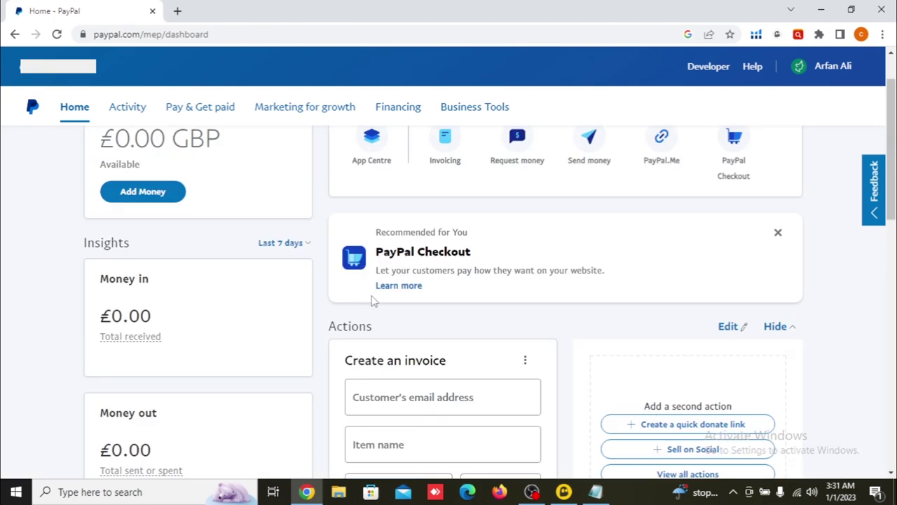
{"action": "scroll", "coordinate": [373, 301], "scroll_direction": "down", "scroll_amount": 4}
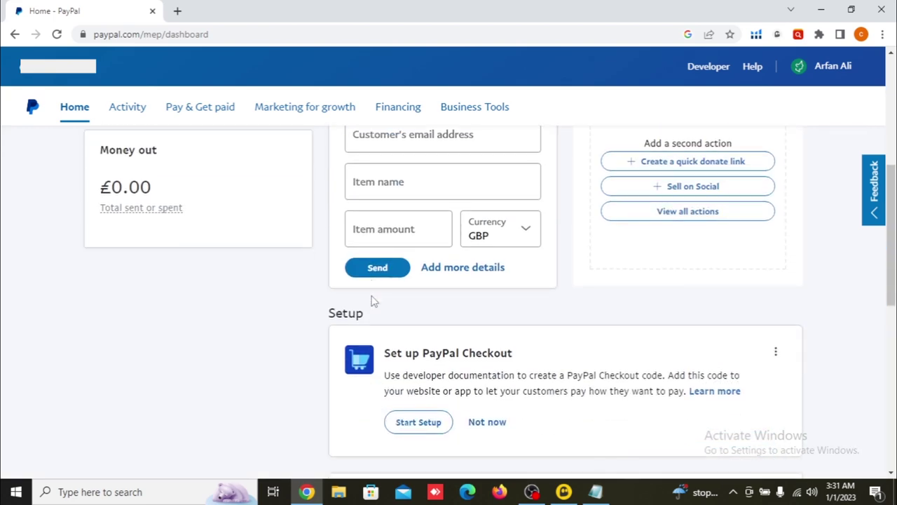
{"action": "scroll", "coordinate": [374, 301], "scroll_direction": "down", "scroll_amount": 4}
{"action": "scroll", "coordinate": [374, 301], "scroll_direction": "down", "scroll_amount": 4}
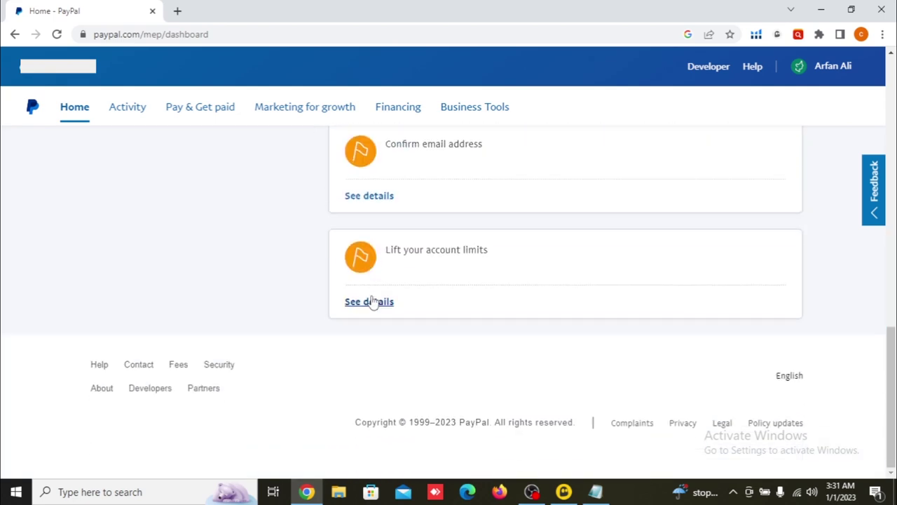
{"action": "scroll", "coordinate": [374, 301], "scroll_direction": "up", "scroll_amount": 5}
{"action": "scroll", "coordinate": [373, 300], "scroll_direction": "up", "scroll_amount": 3}
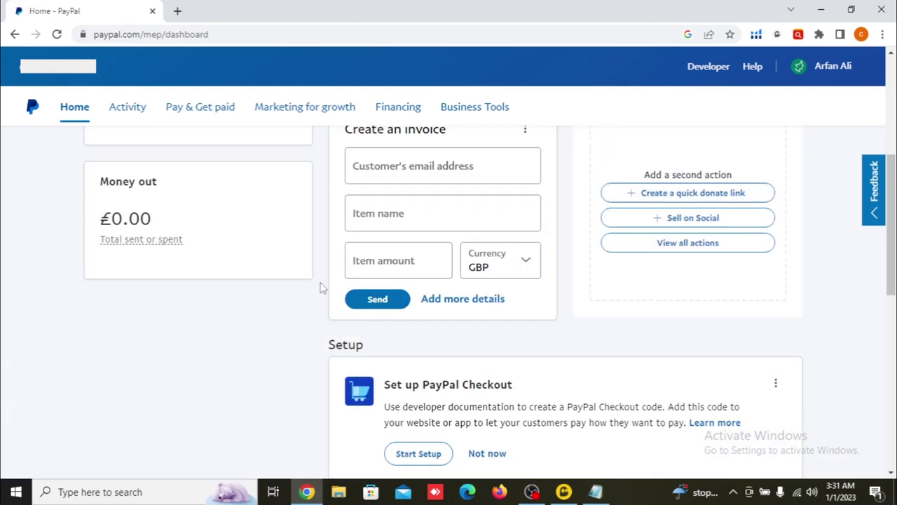
{"action": "scroll", "coordinate": [320, 284], "scroll_direction": "up", "scroll_amount": 4}
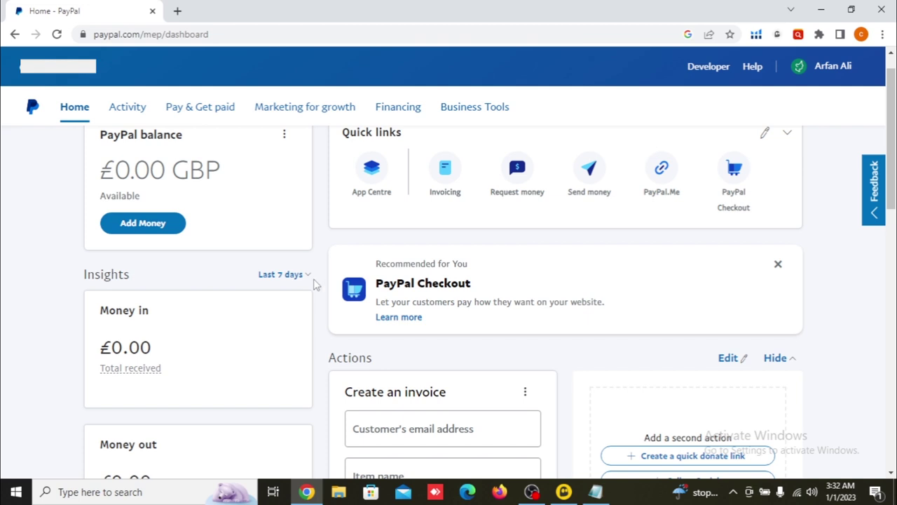
{"action": "scroll", "coordinate": [314, 282], "scroll_direction": "up", "scroll_amount": 1}
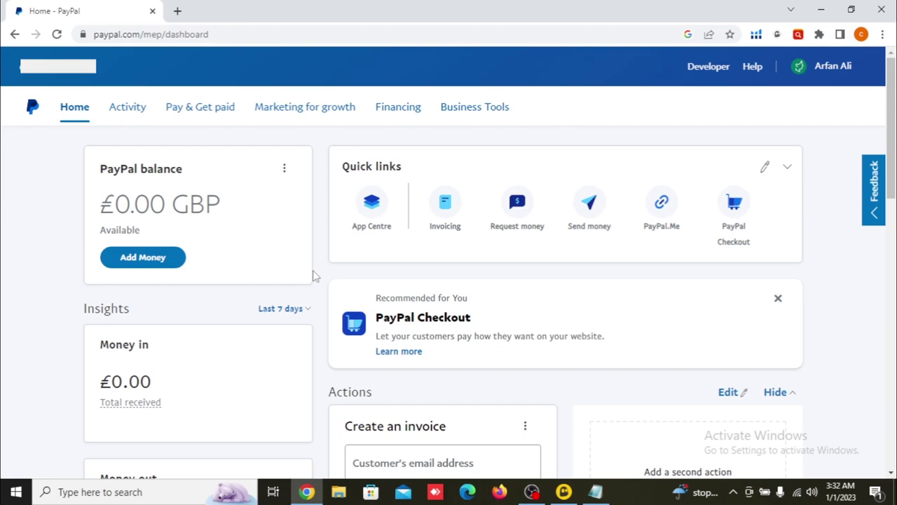